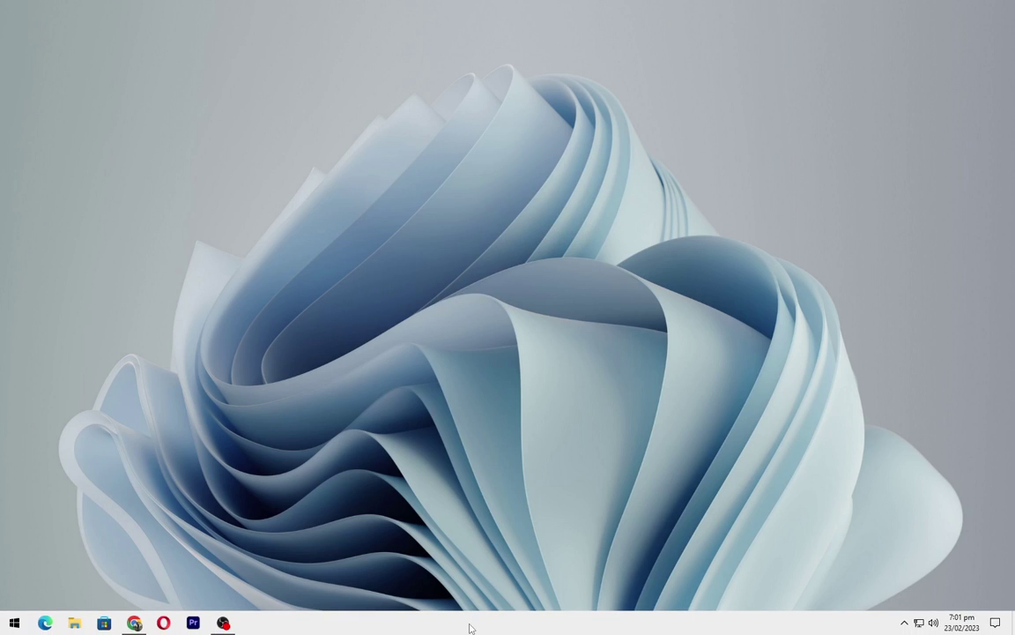
# Step: In the taskbar settings, unlock the taskbar, turn off auto-hide in desktop mode, and set Combine taskbar buttons to Never
pyautogui.rightClick(473, 623)
pyautogui.click(490, 614)
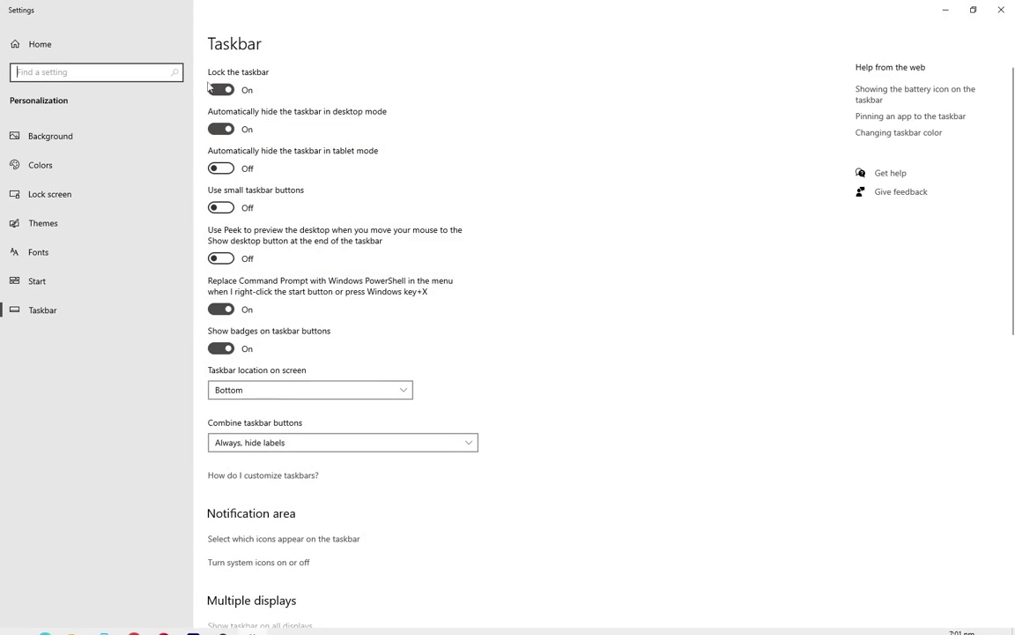
pyautogui.click(220, 89)
pyautogui.click(221, 129)
pyautogui.click(253, 443)
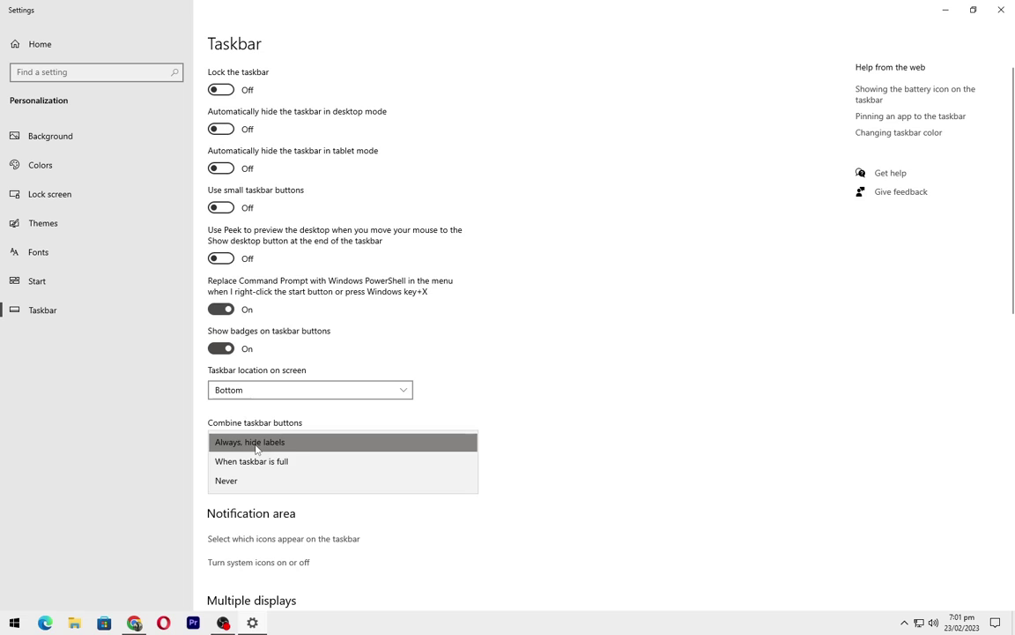
pyautogui.click(244, 483)
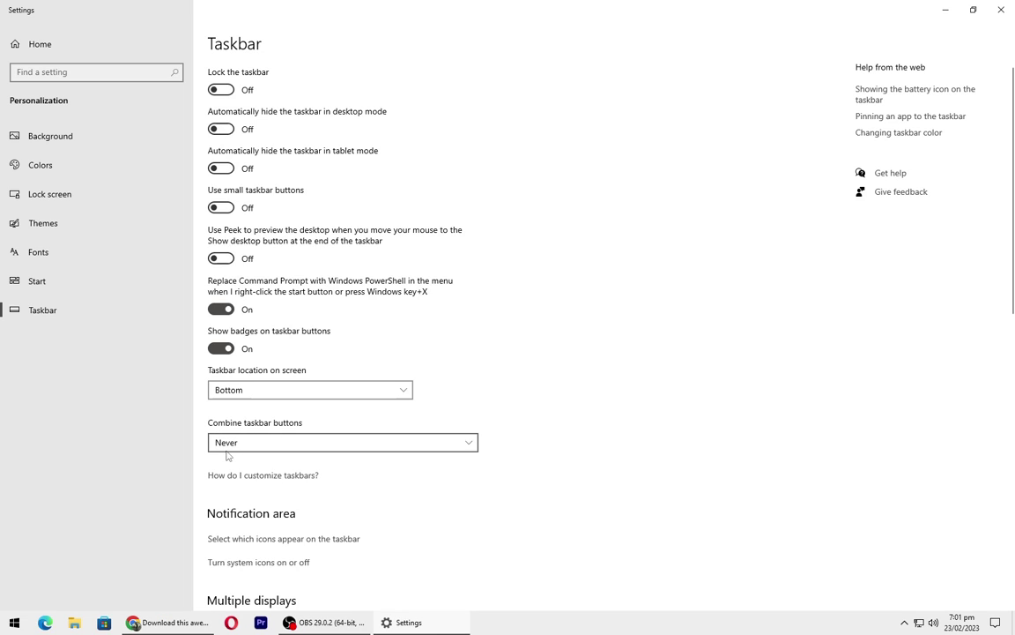
# Step: Set the Windows color mode to Dark, turn on transparency effects, and close Settings
pyautogui.click(51, 174)
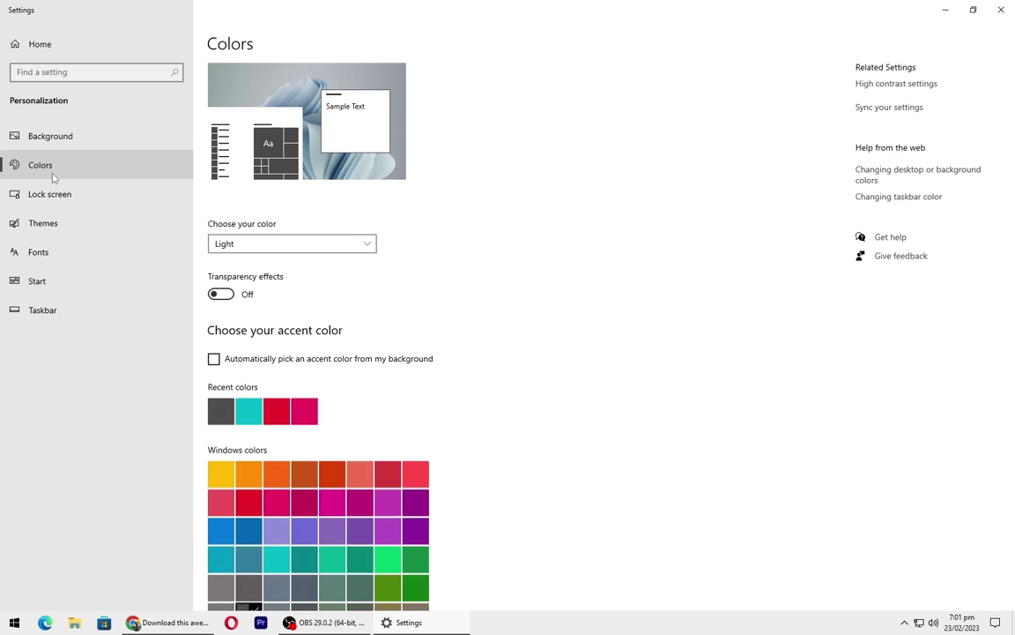
pyautogui.click(247, 245)
pyautogui.click(229, 263)
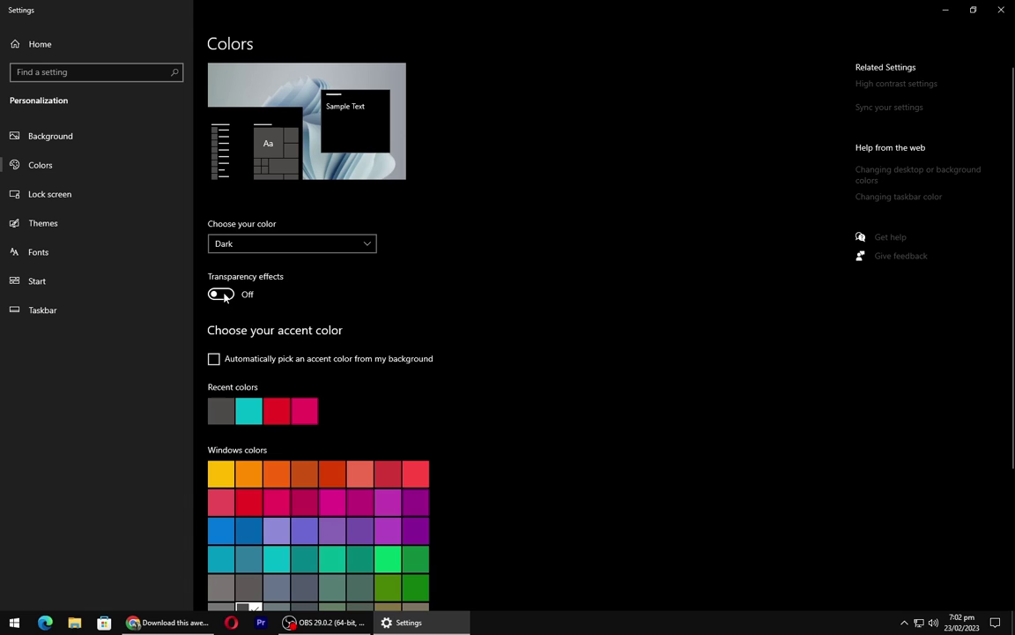
pyautogui.click(220, 295)
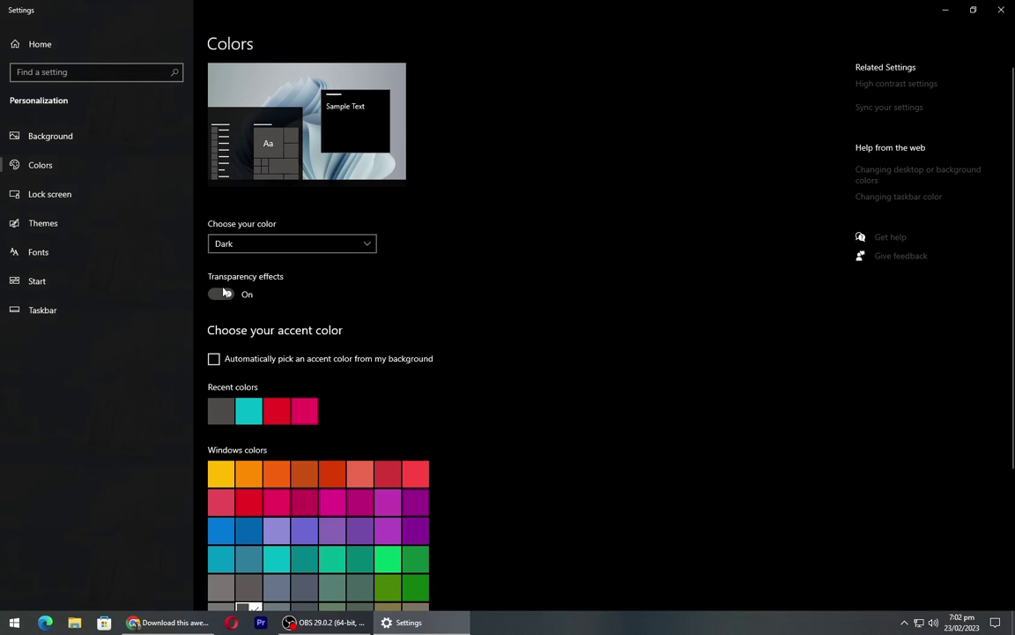
pyautogui.click(1001, 10)
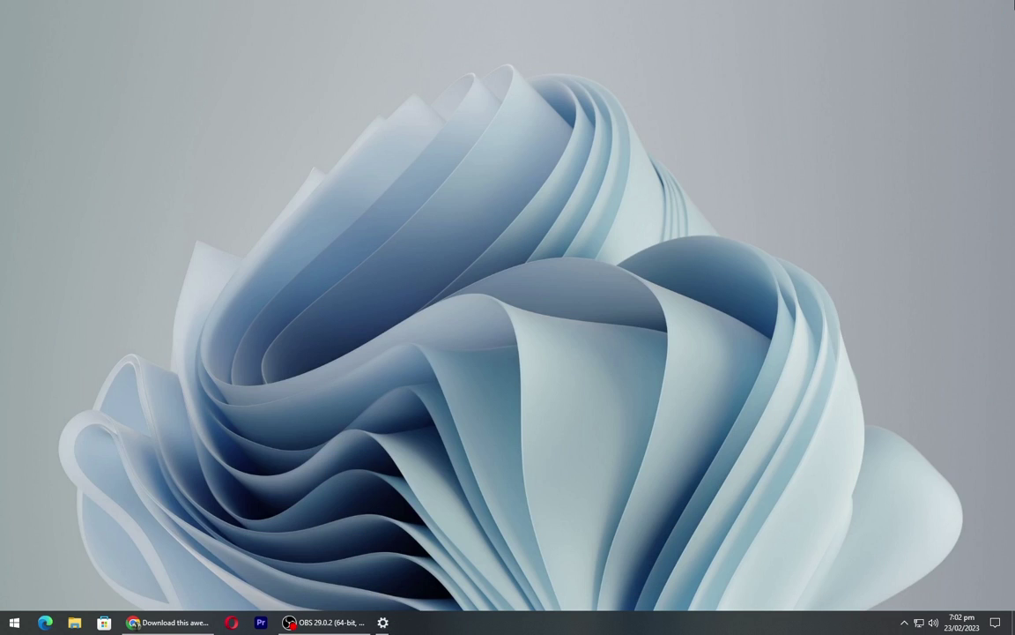
# Step: Add the Links toolbar to the taskbar, place it beside the Start button, and shift the app icons to the taskbar's centre
pyautogui.rightClick(532, 624)
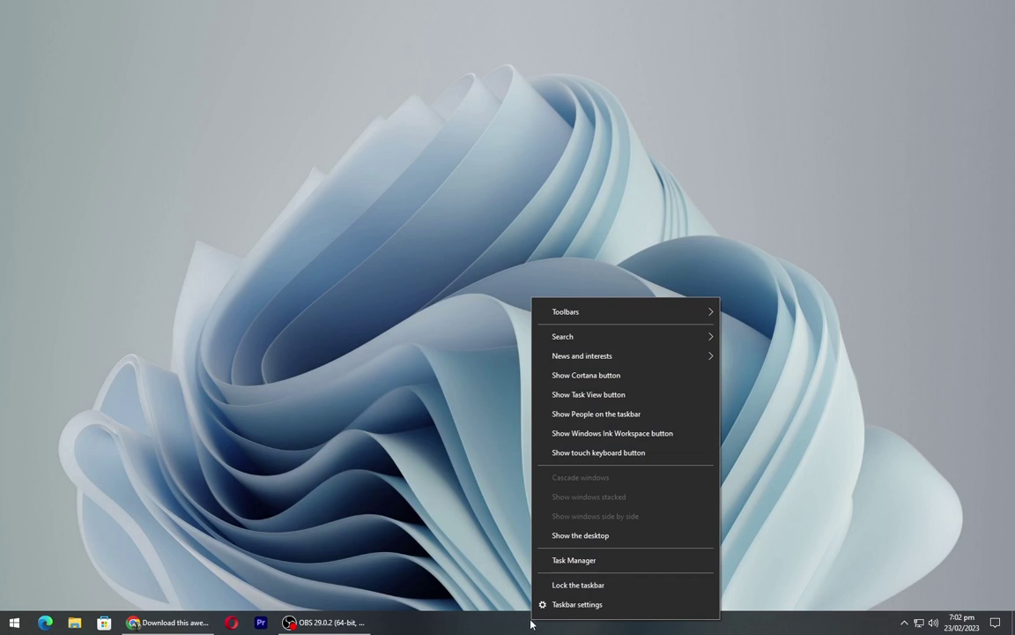
pyautogui.moveTo(635, 314)
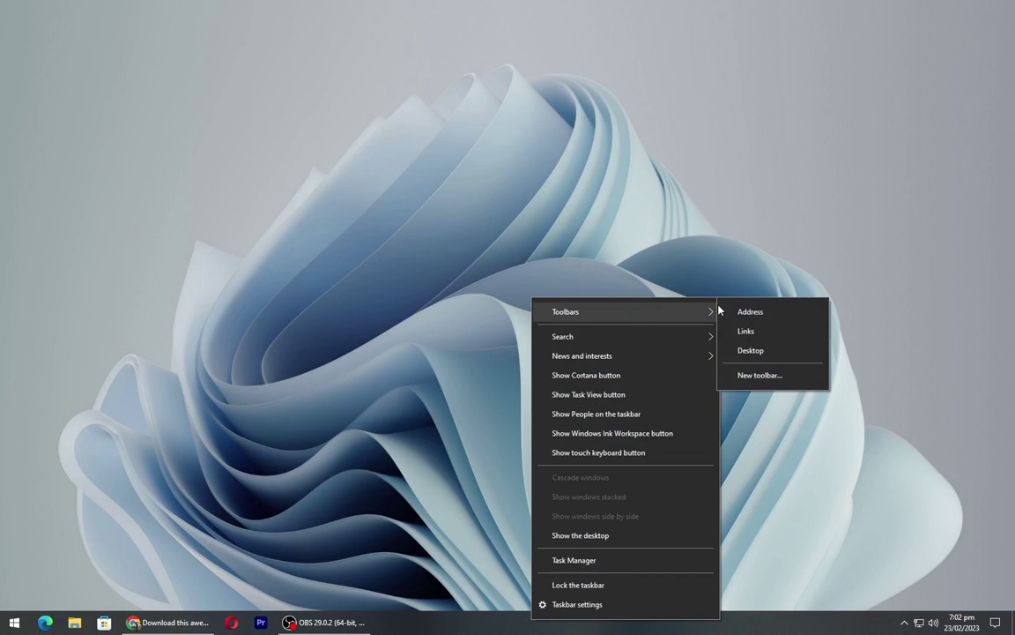
pyautogui.click(756, 334)
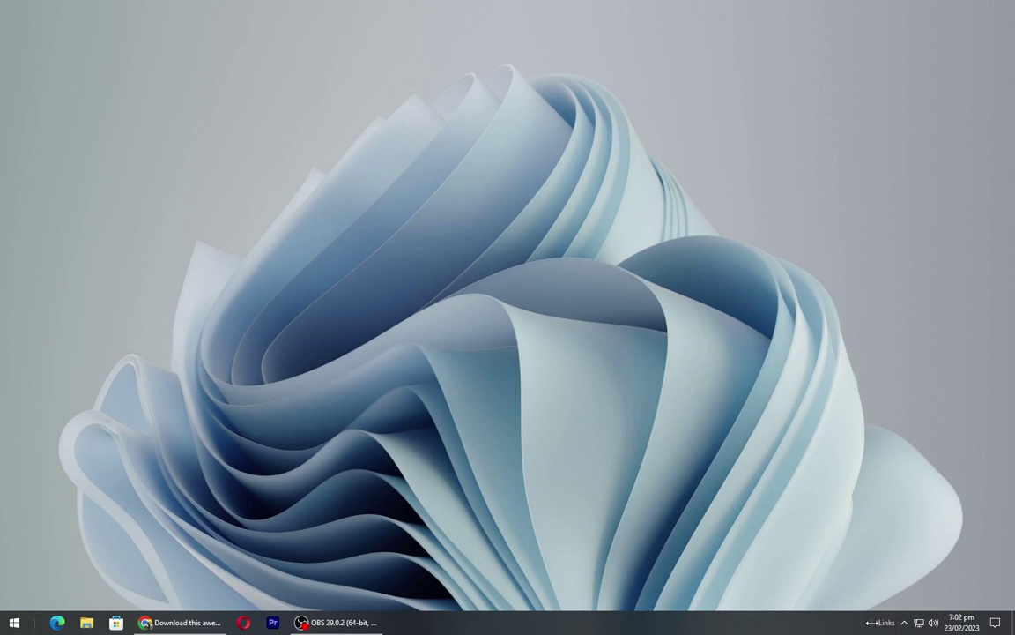
pyautogui.moveTo(576, 631); pyautogui.dragTo(111, 625)
pyautogui.moveTo(42, 623); pyautogui.dragTo(32, 623)
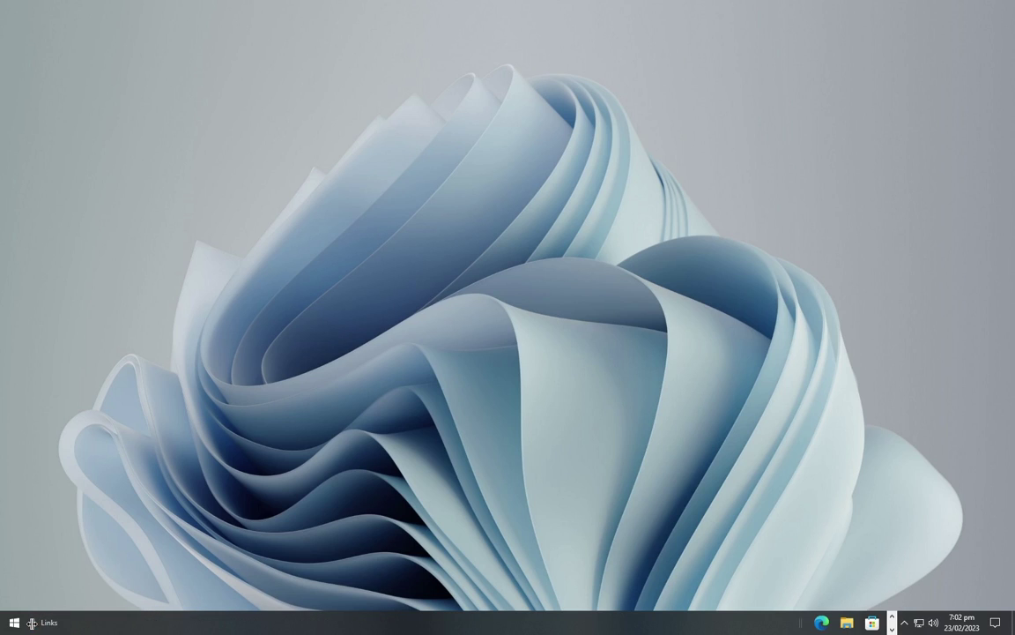
pyautogui.moveTo(803, 622); pyautogui.dragTo(440, 622)
# Step: In the taskbar settings, turn on taskbar lock and desktop-mode auto-hide, and set Combine taskbar buttons to Always, hide labels
pyautogui.rightClick(352, 626)
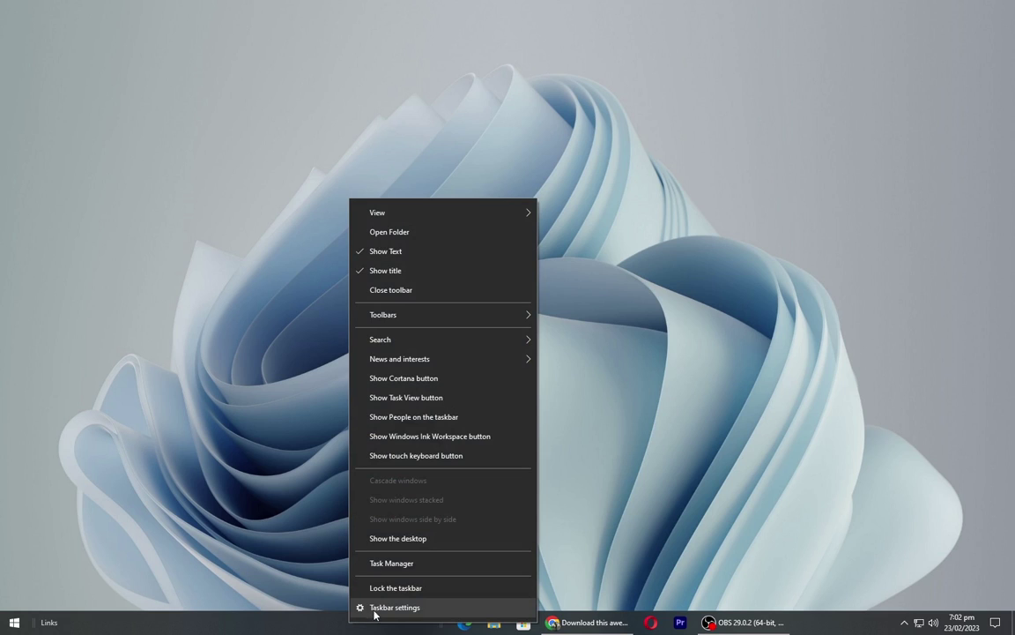
pyautogui.click(374, 607)
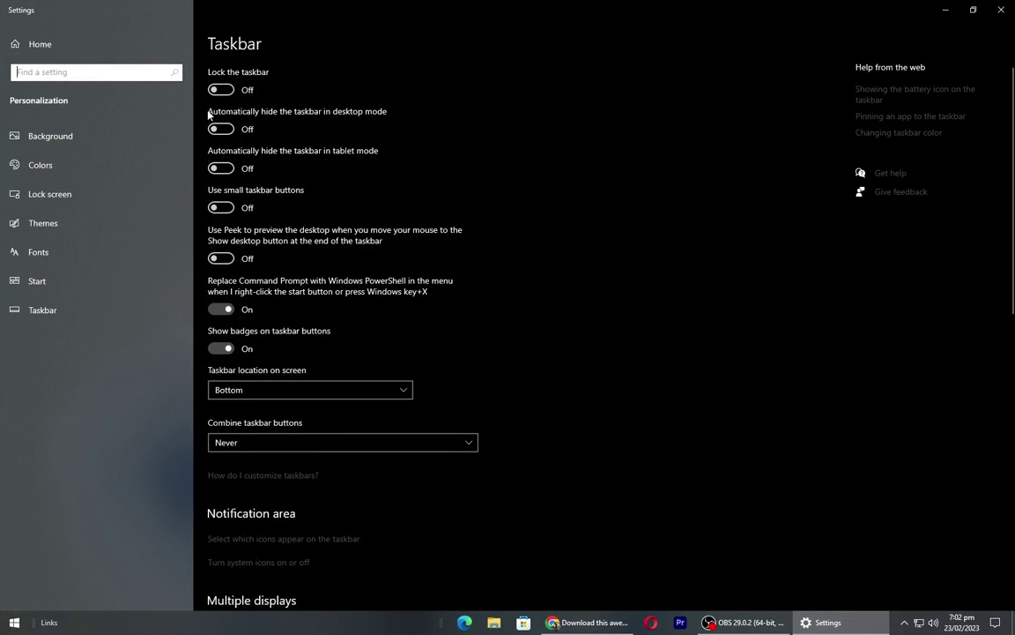
pyautogui.click(222, 90)
pyautogui.click(222, 129)
pyautogui.click(253, 448)
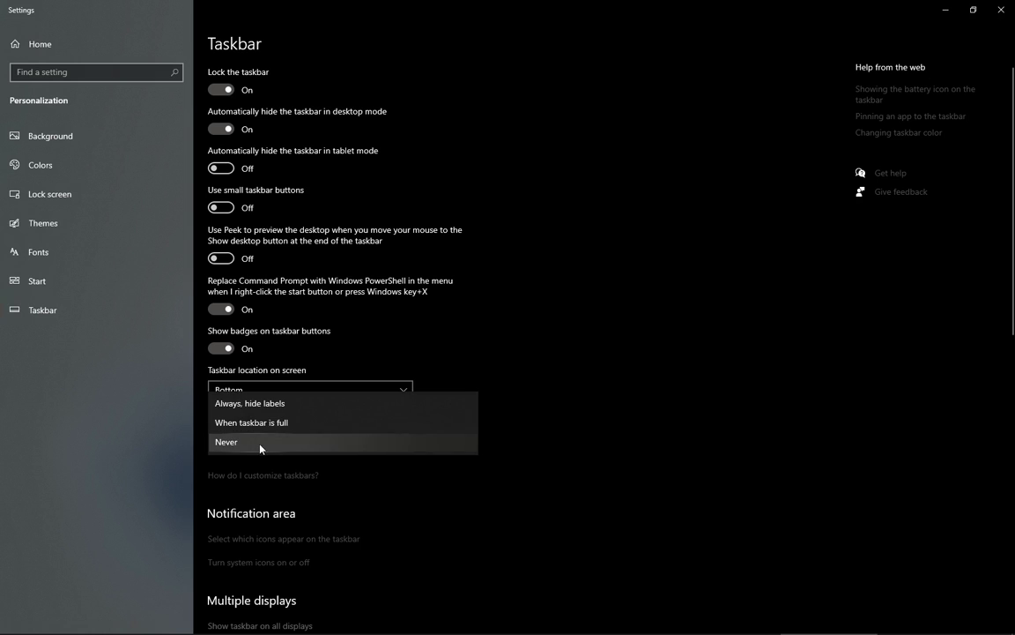
pyautogui.click(260, 405)
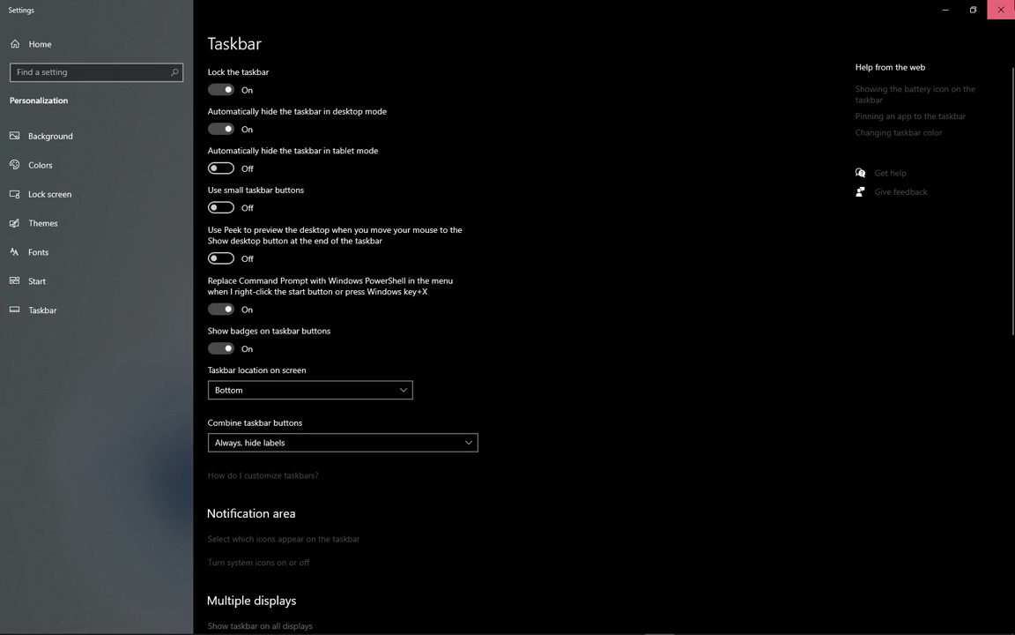
pyautogui.click(1001, 10)
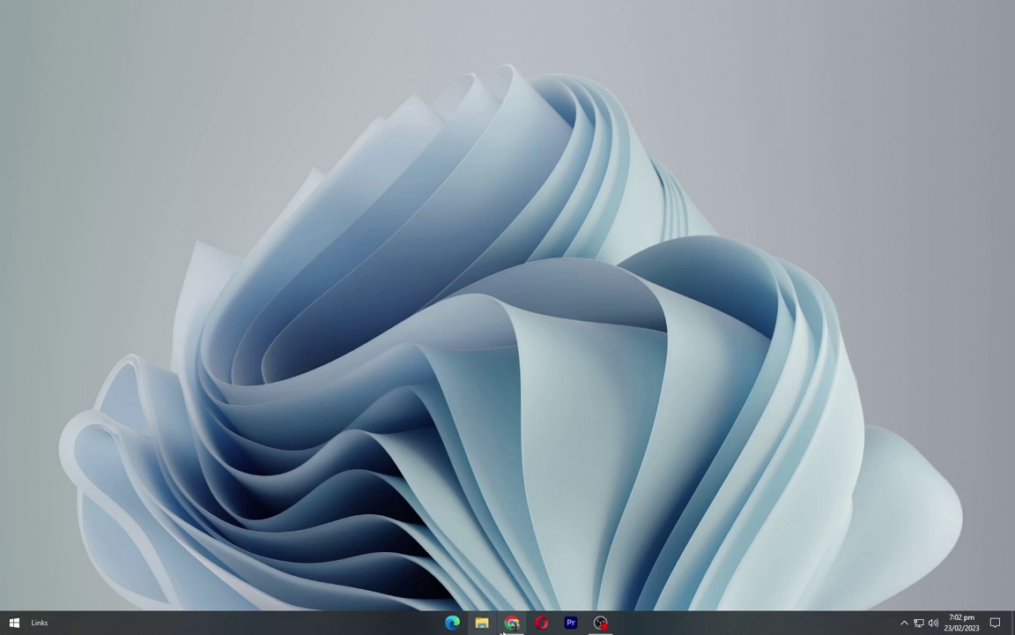
# Step: Switch to Chrome and download the Mac OS 2023 wallpaper from WallpaperCave, dismissing the ad
pyautogui.click(512, 622)
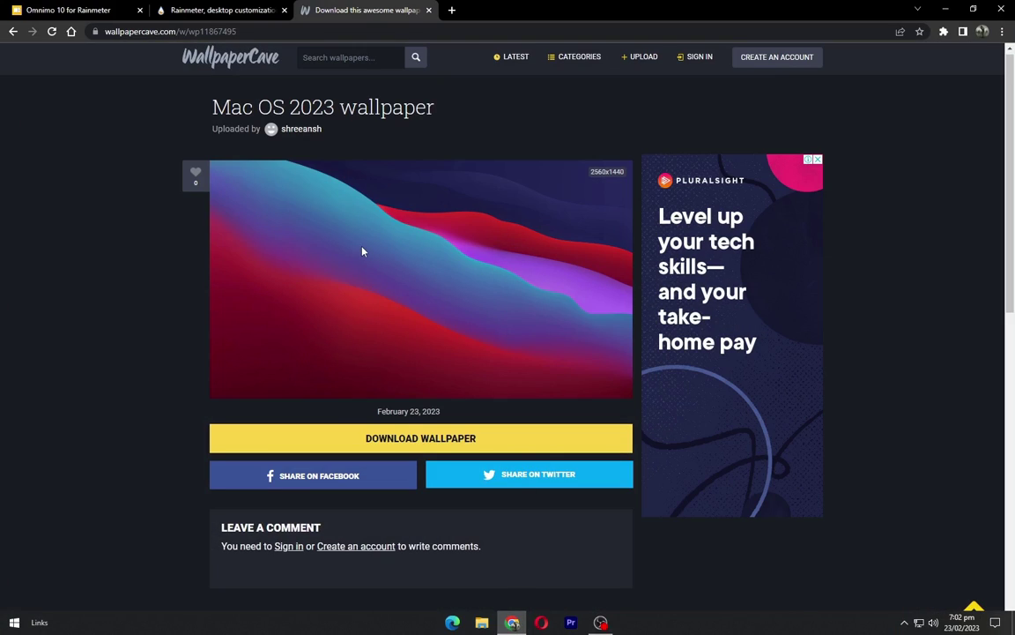
pyautogui.moveTo(209, 108); pyautogui.dragTo(450, 128)
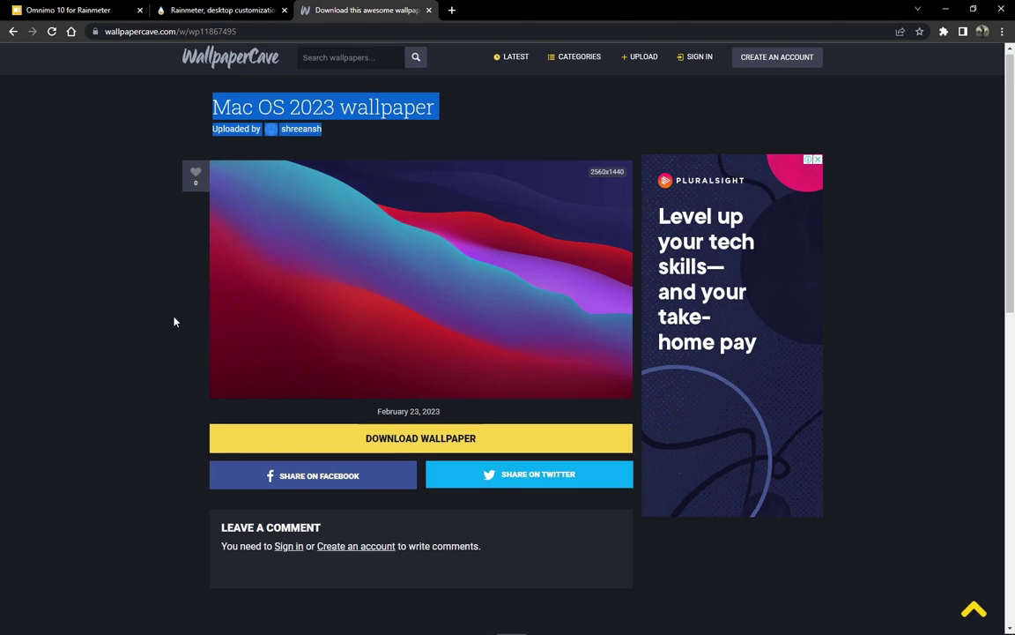
pyautogui.click(175, 320)
pyautogui.click(264, 440)
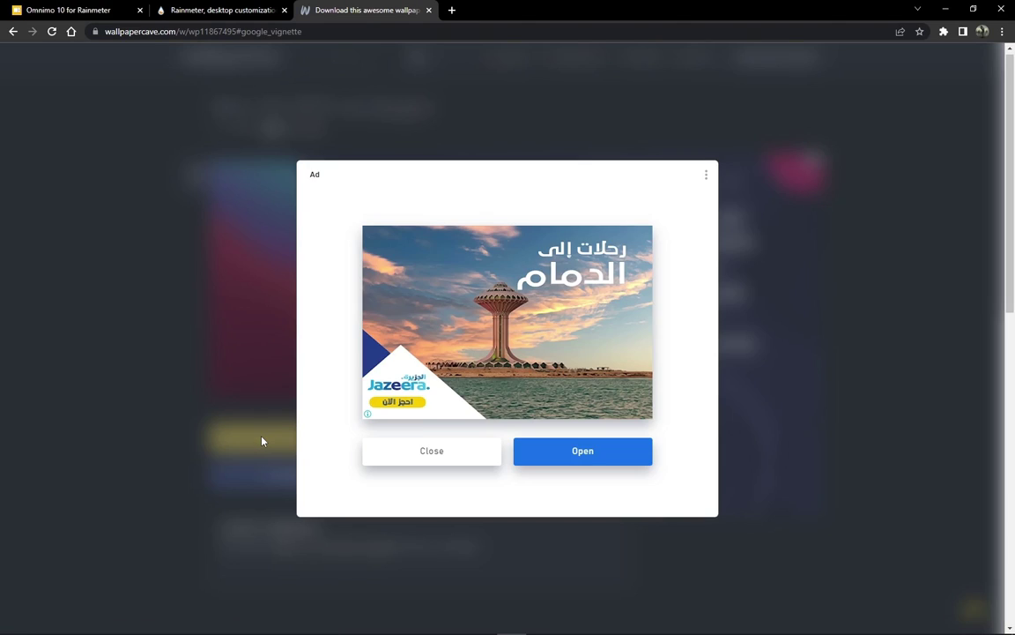
pyautogui.click(398, 462)
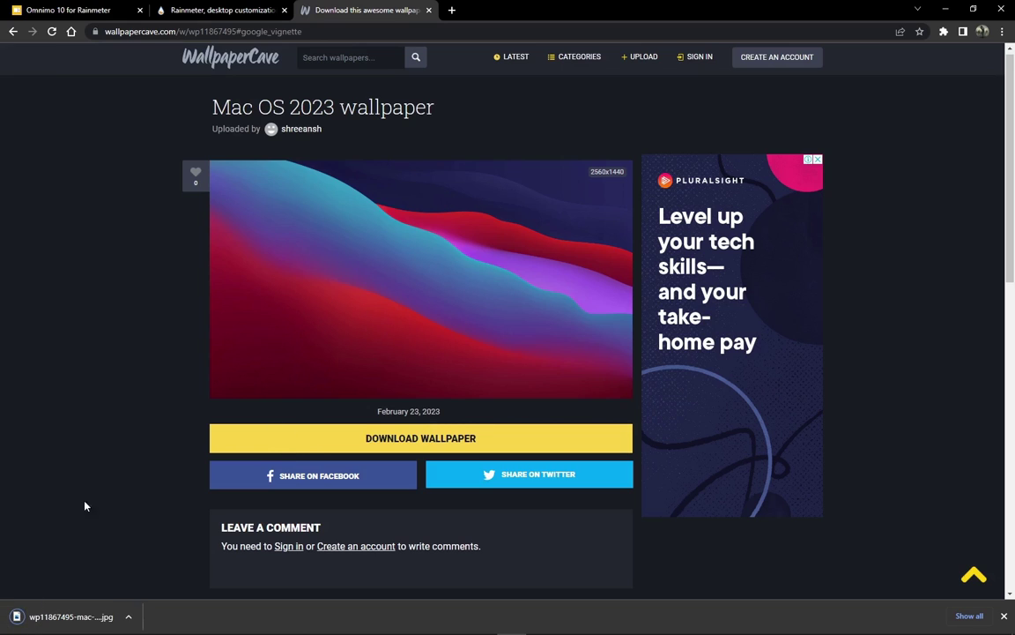
# Step: Show the downloaded wallpaper file in its Downloads folder and minimise the browser
pyautogui.click(127, 616)
pyautogui.click(159, 575)
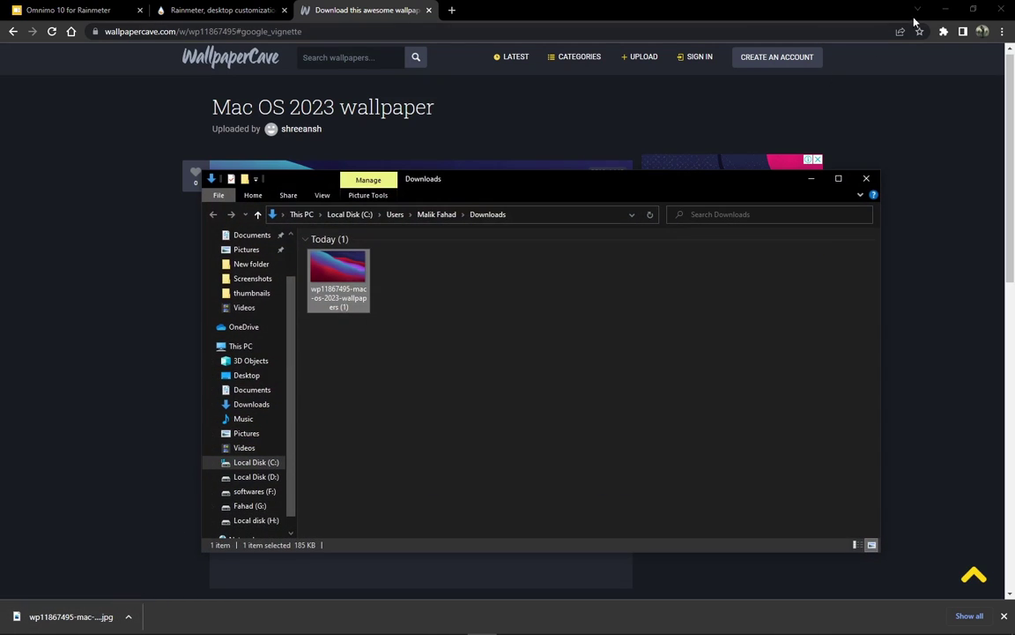
pyautogui.click(918, 19)
pyautogui.click(944, 8)
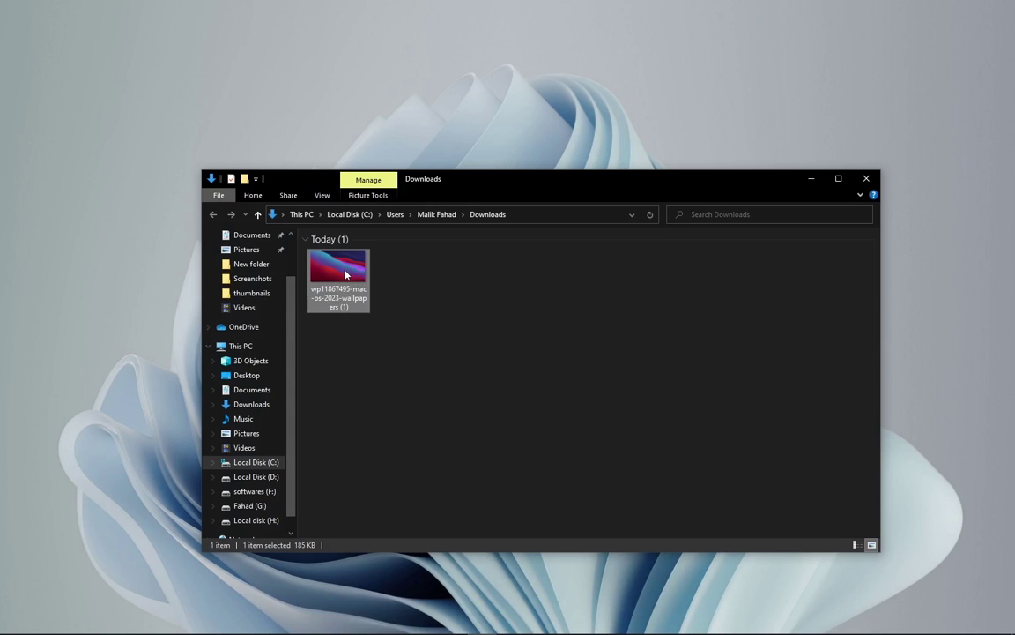
# Step: Open the downloaded wallpaper image in the photo viewer and set it as the desktop background
pyautogui.doubleClick(346, 275)
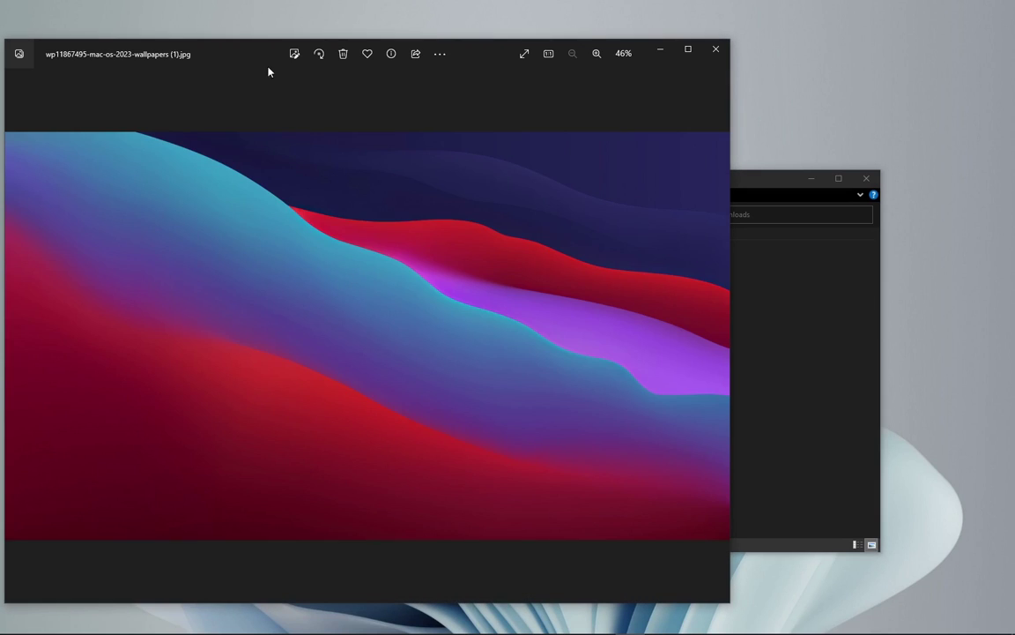
pyautogui.moveTo(246, 55); pyautogui.dragTo(404, 61)
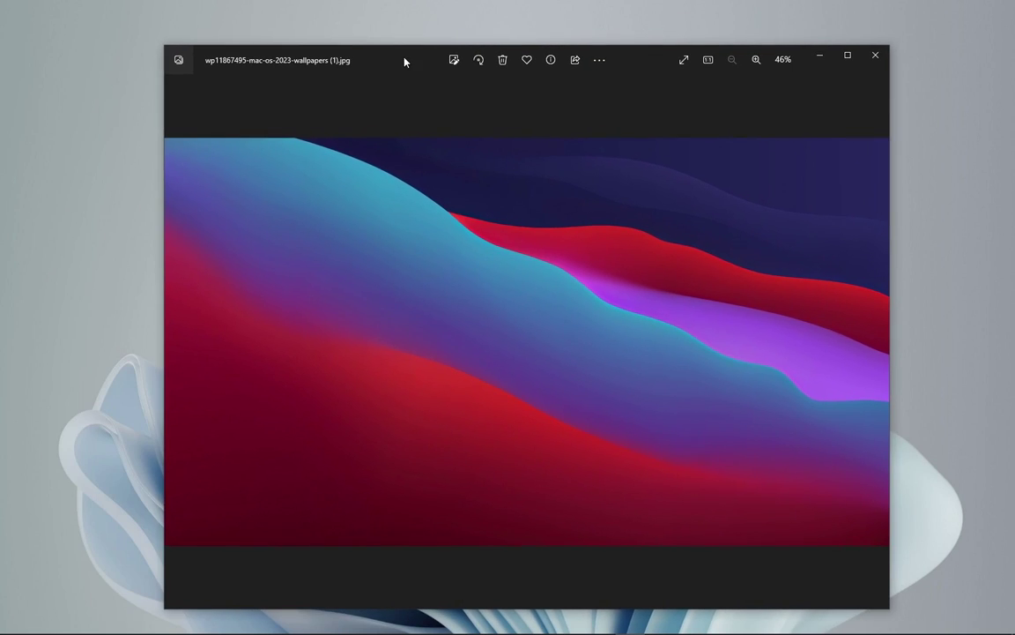
pyautogui.rightClick(453, 215)
pyautogui.moveTo(519, 347)
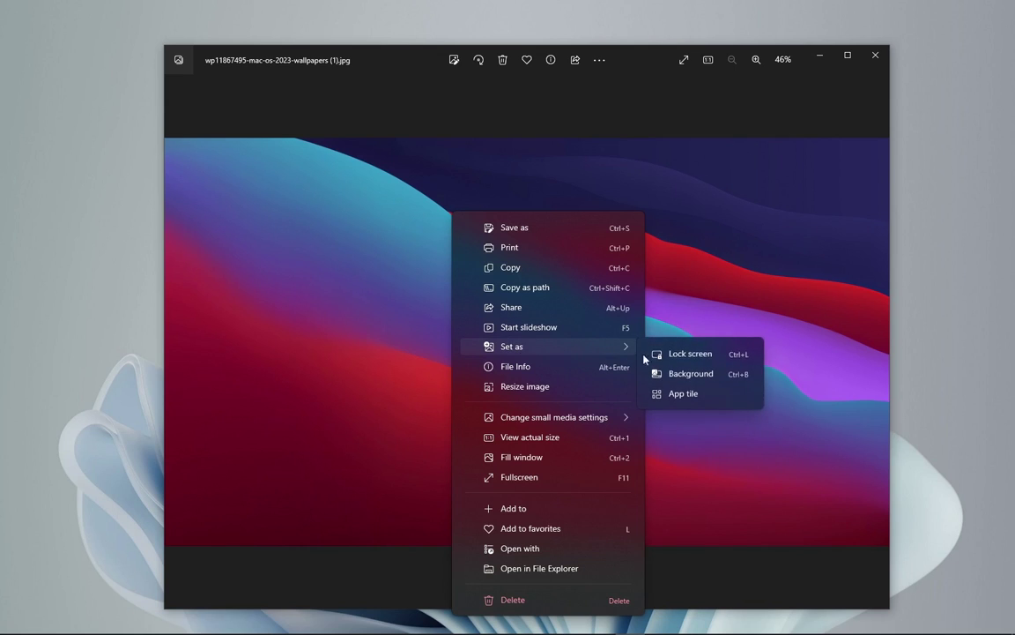
pyautogui.click(659, 372)
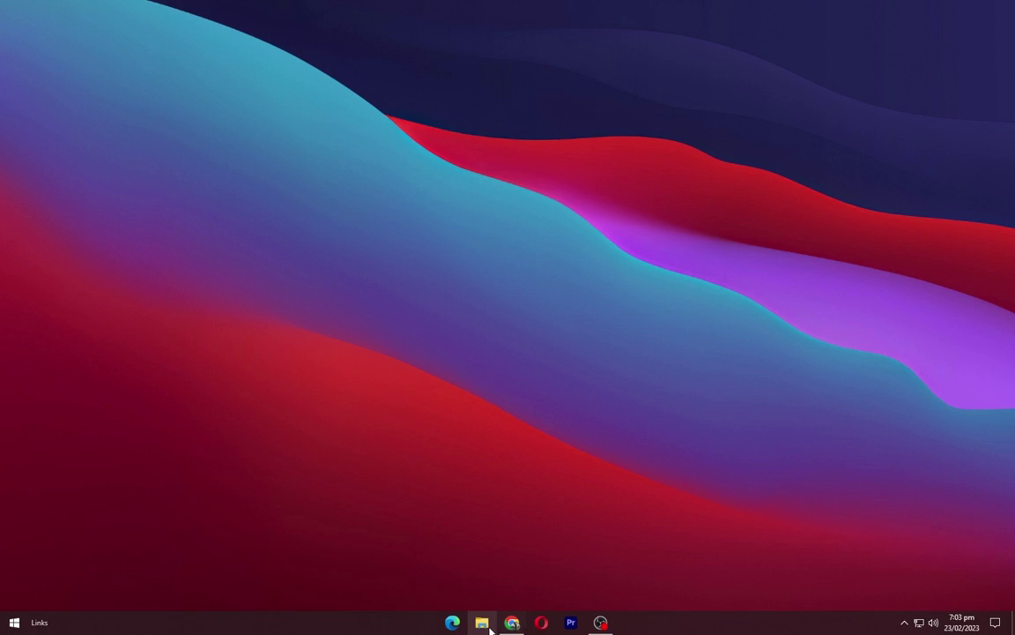
# Step: Switch back to Chrome and download the Rainmeter 4.5.17 release from rainmeter.net
pyautogui.click(512, 623)
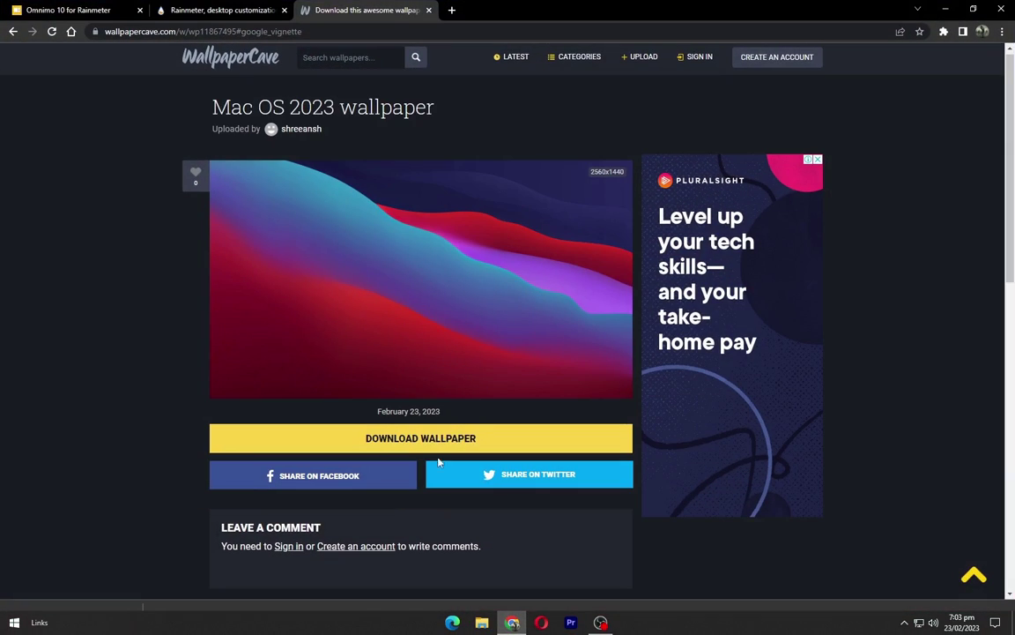
pyautogui.click(254, 6)
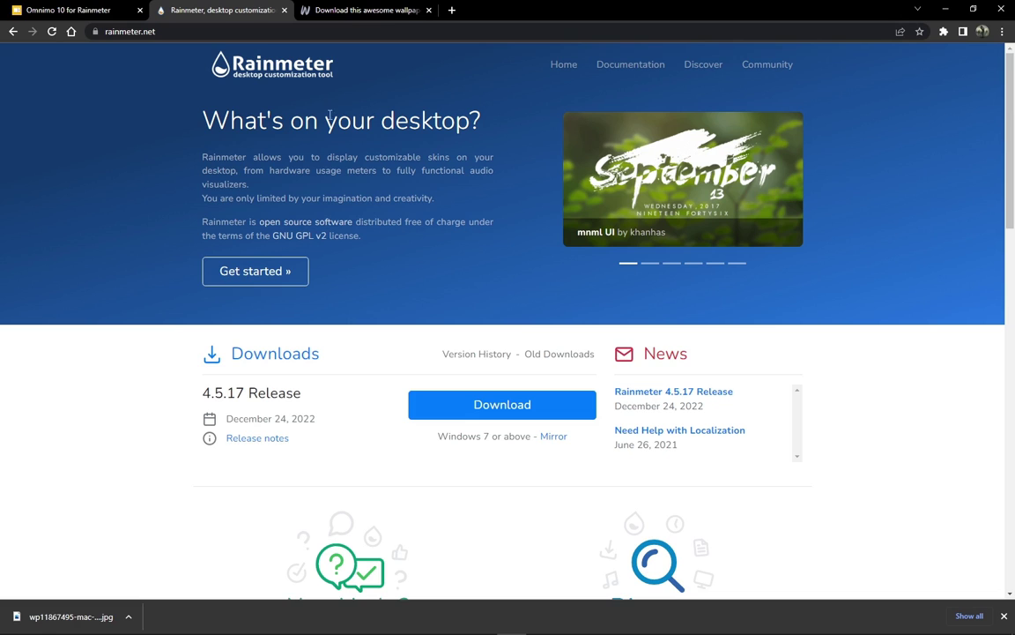
pyautogui.click(469, 413)
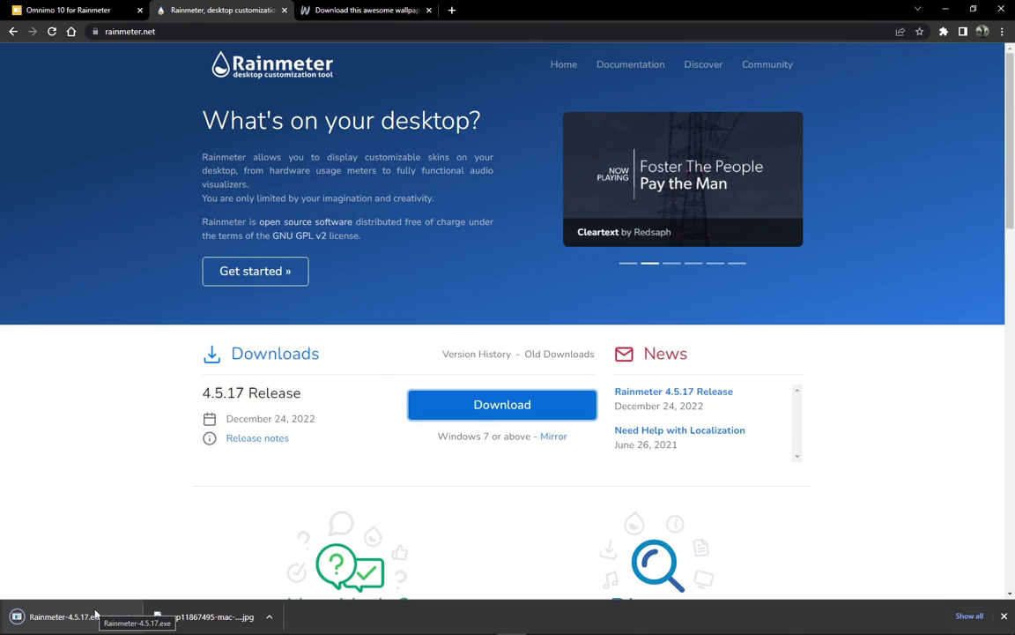
# Step: Download the full version ZIP of Omnimo 10 from omnimo.info
pyautogui.click(58, 8)
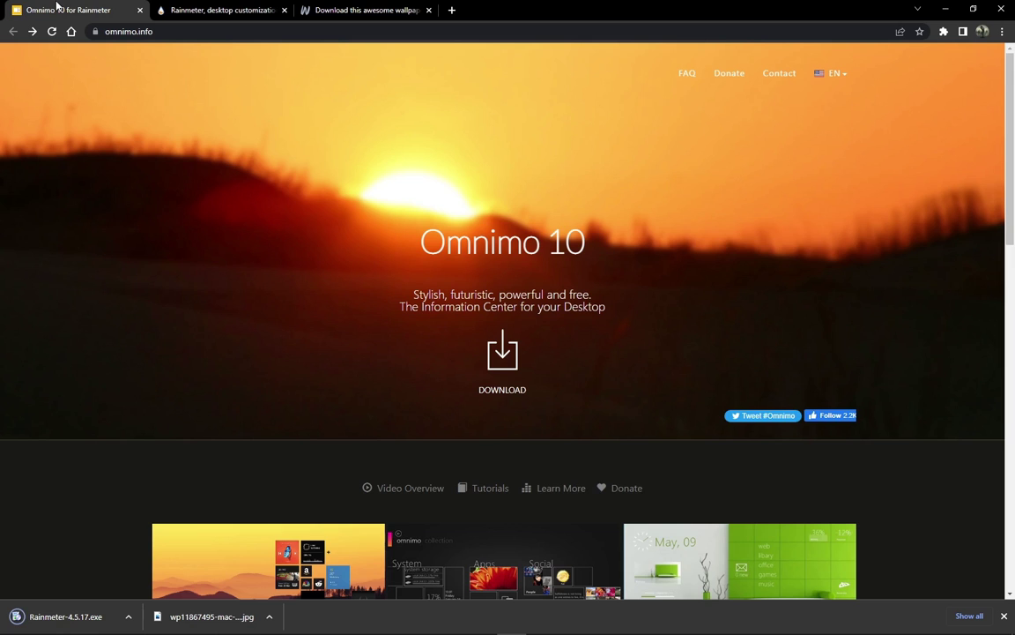
pyautogui.click(508, 361)
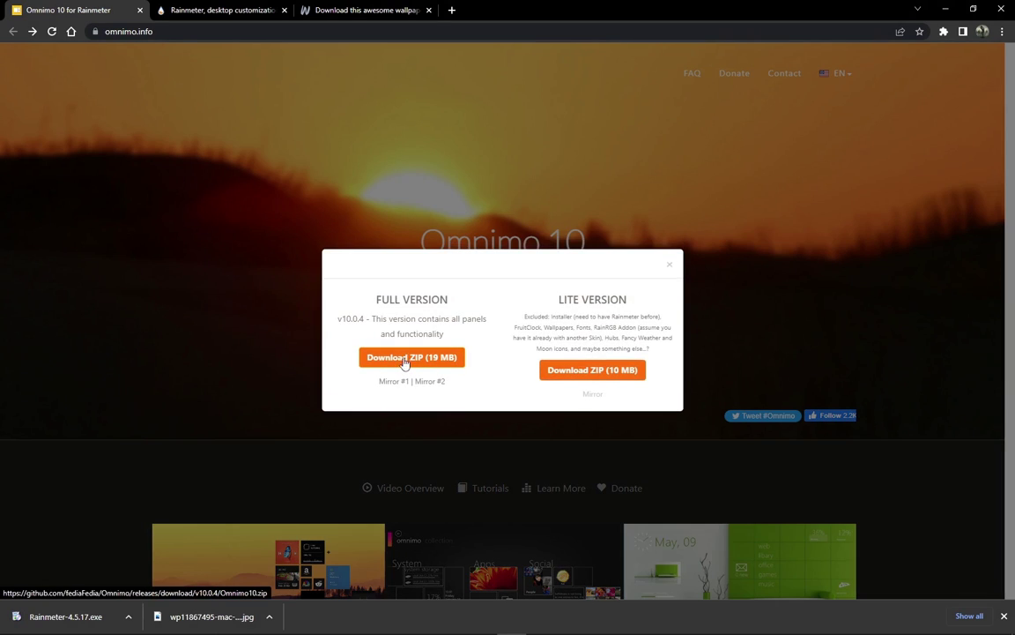
pyautogui.click(407, 357)
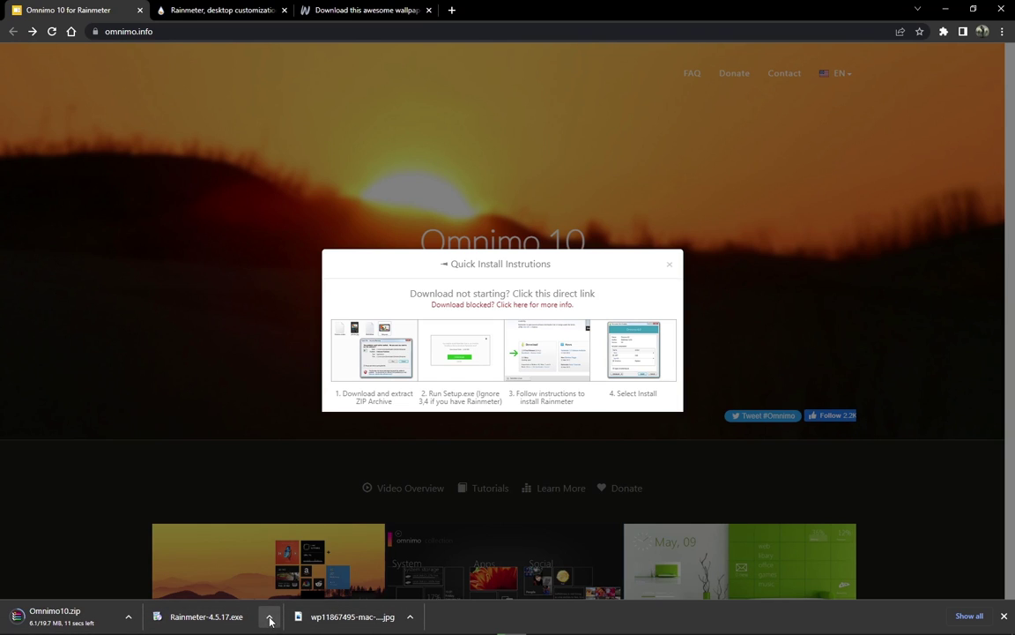
# Step: Show the downloaded Rainmeter installer in the Downloads folder, minimise the browser, and move the folder window slightly up
pyautogui.click(270, 621)
pyautogui.click(291, 576)
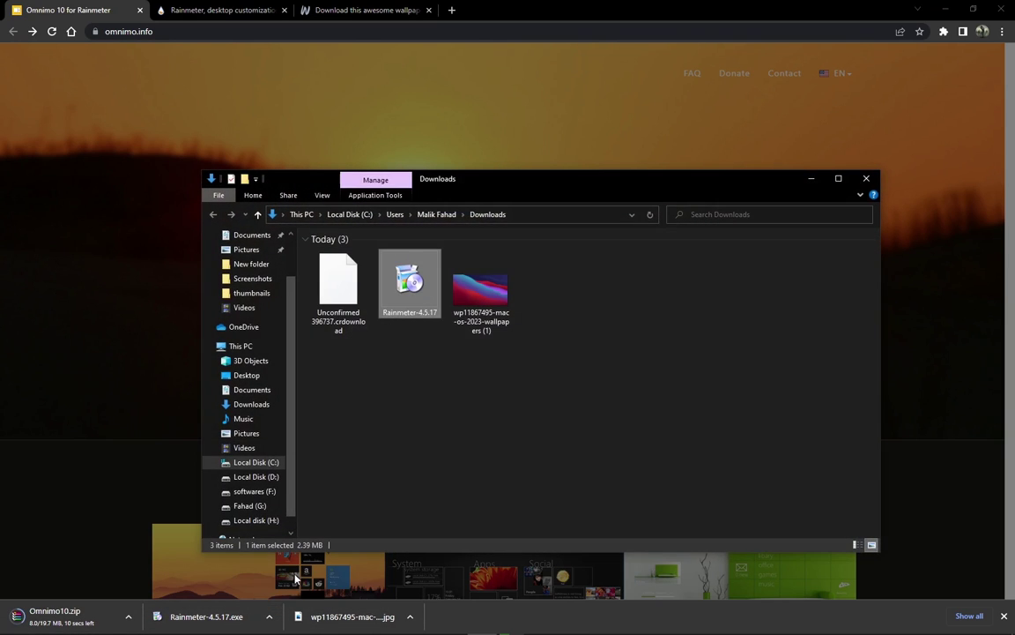
pyautogui.click(917, 9)
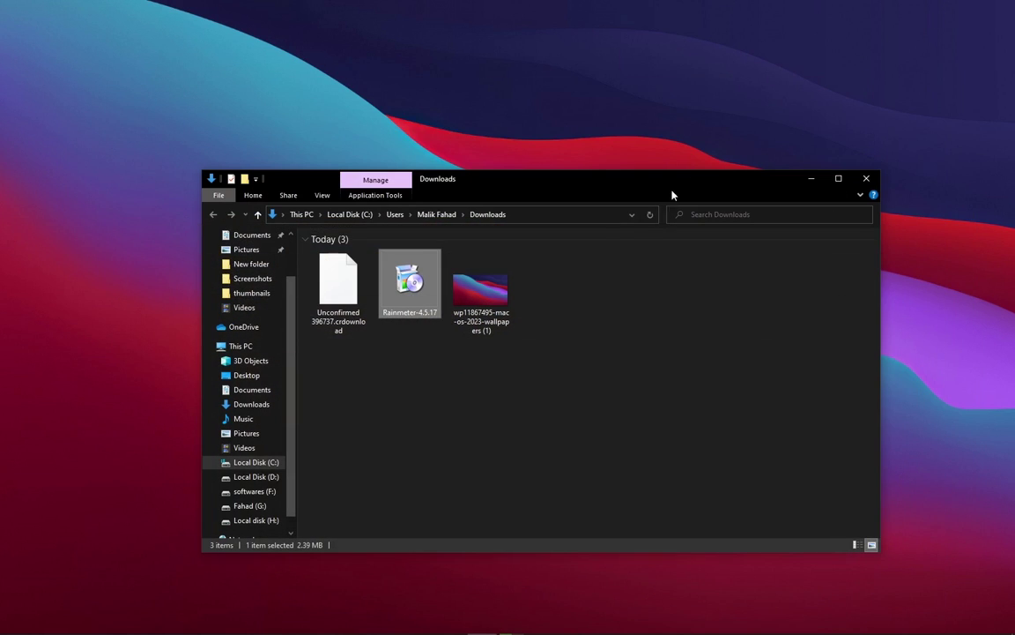
pyautogui.moveTo(471, 193); pyautogui.dragTo(465, 139)
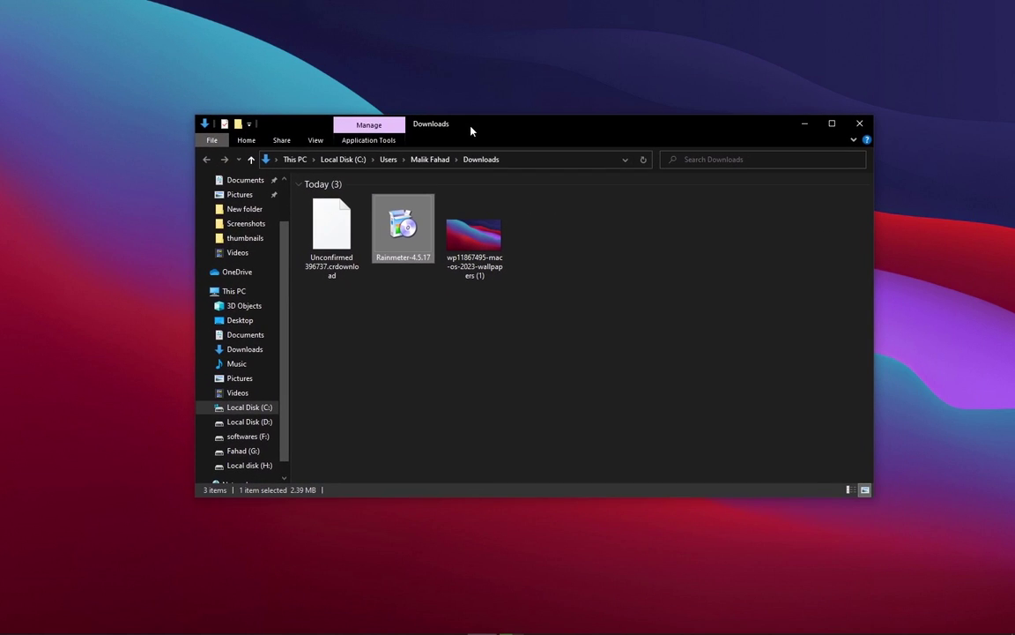
# Step: Run the Rainmeter 4.5.17 installer as a standard 64-bit installation that launches on startup, start Rainmeter, and minimise the Downloads folder
pyautogui.rightClick(405, 227)
pyautogui.click(436, 244)
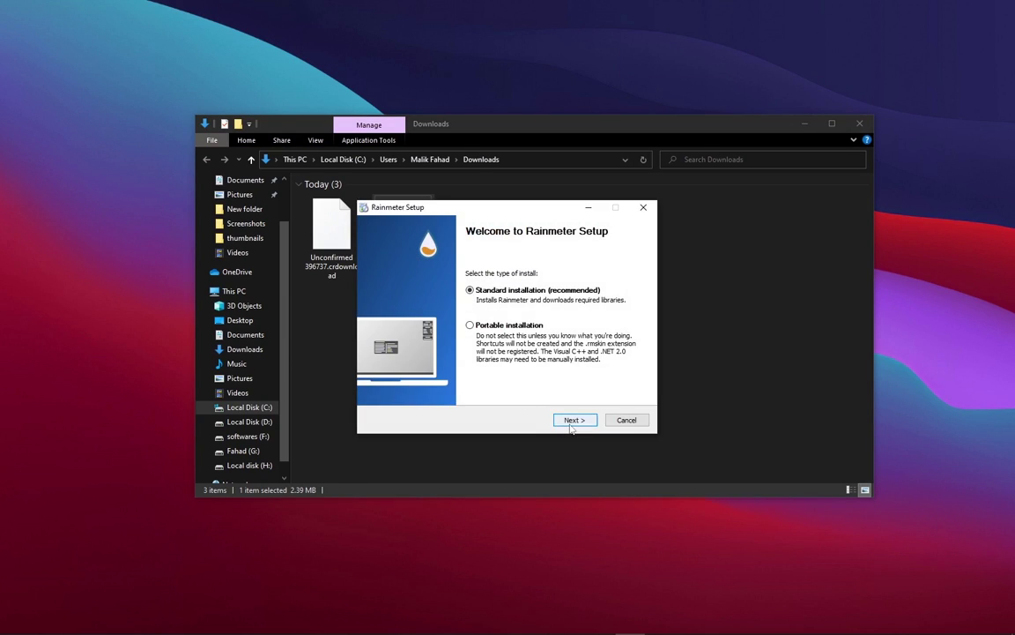
pyautogui.click(559, 421)
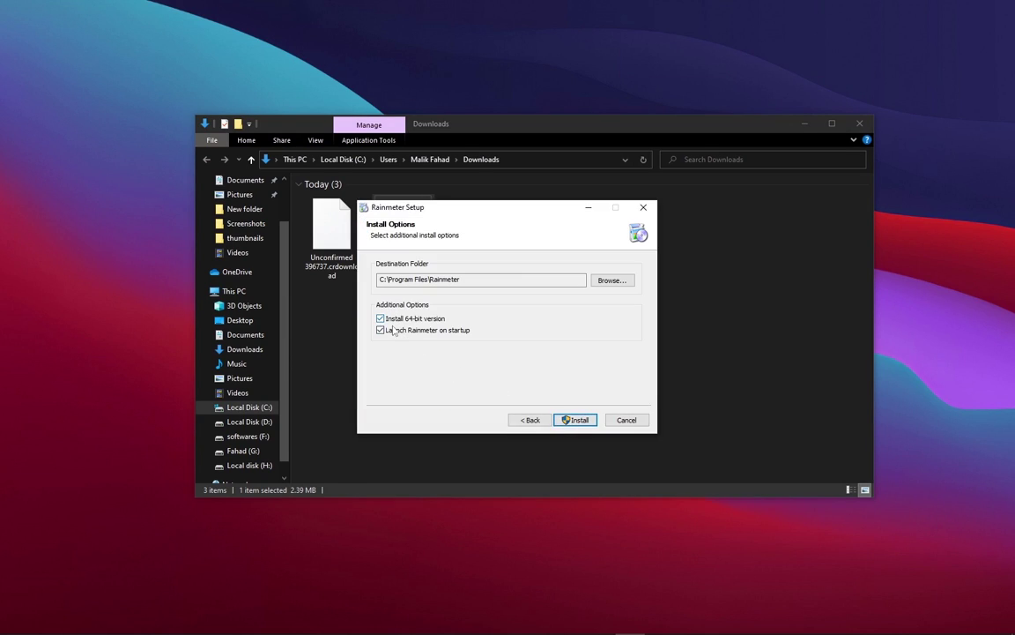
pyautogui.click(571, 420)
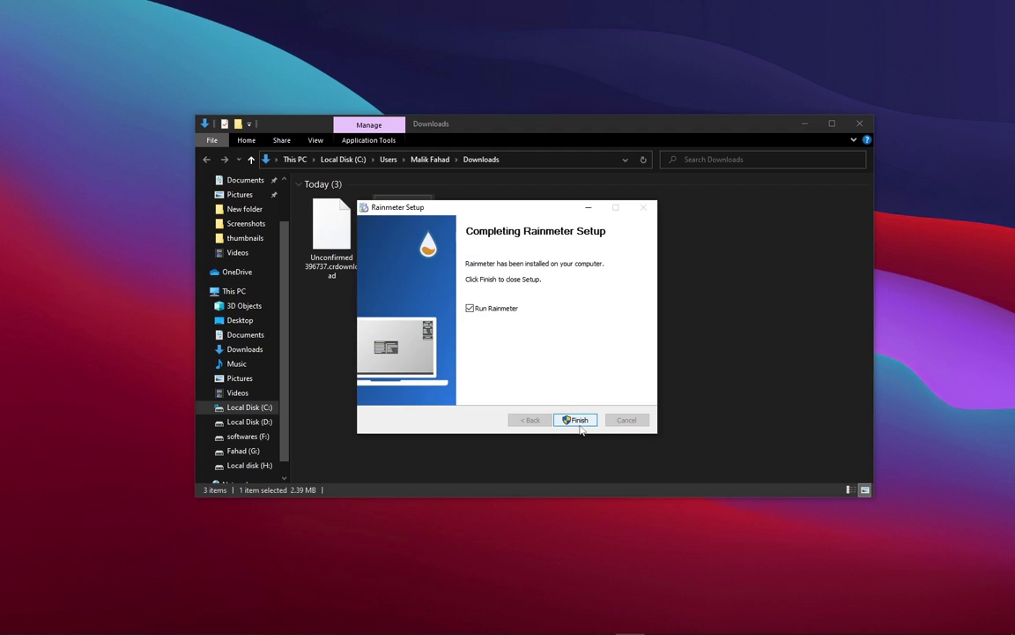
pyautogui.click(578, 422)
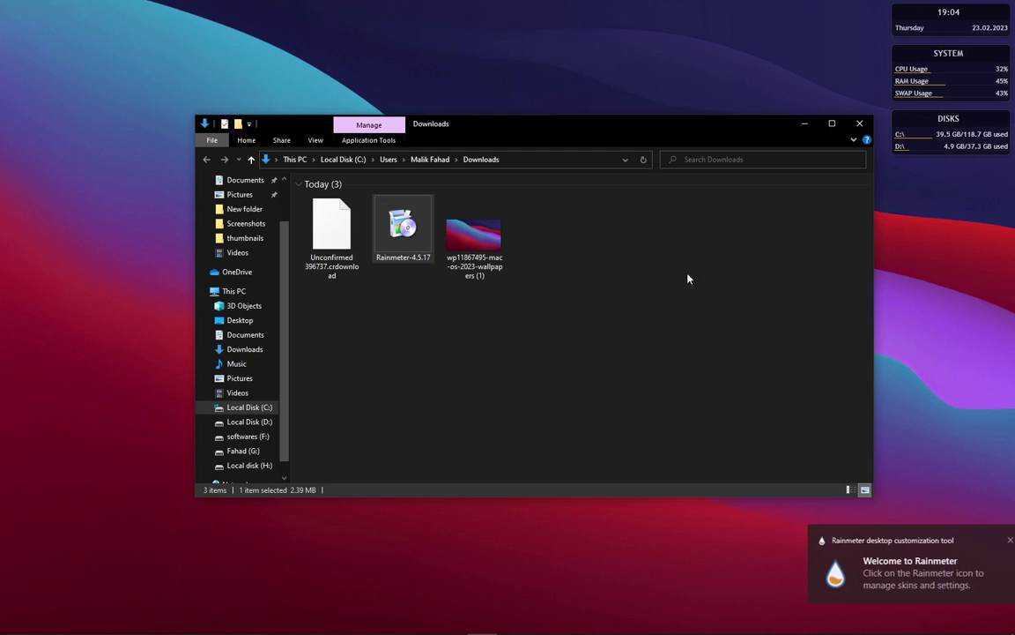
pyautogui.click(799, 129)
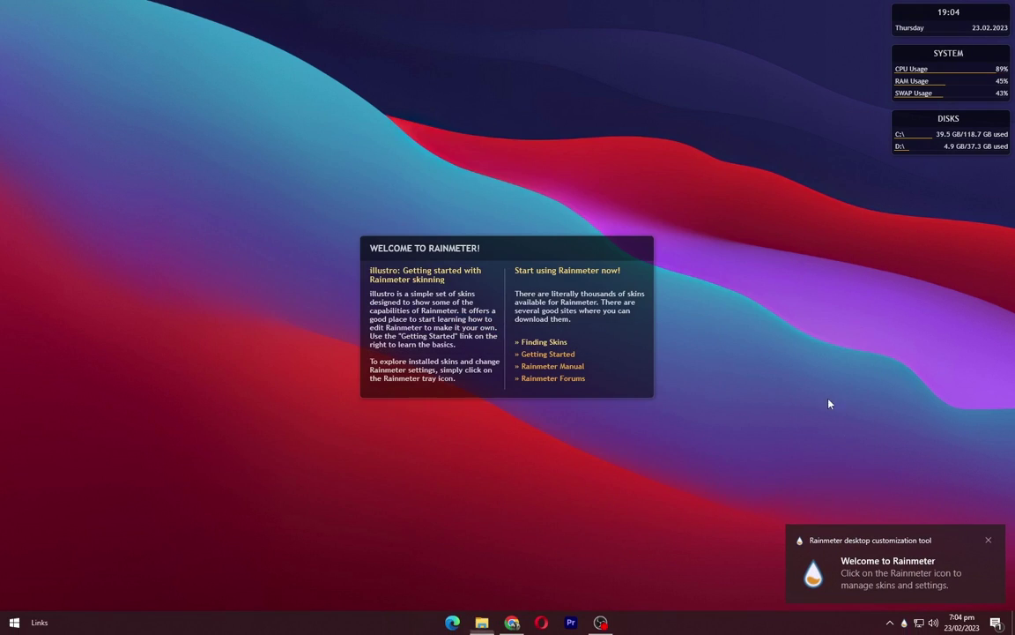
# Step: Dismiss the Rainmeter notification and unload the default welcome, disks, system and clock skins from the desktop
pyautogui.click(988, 540)
pyautogui.rightClick(543, 393)
pyautogui.click(564, 464)
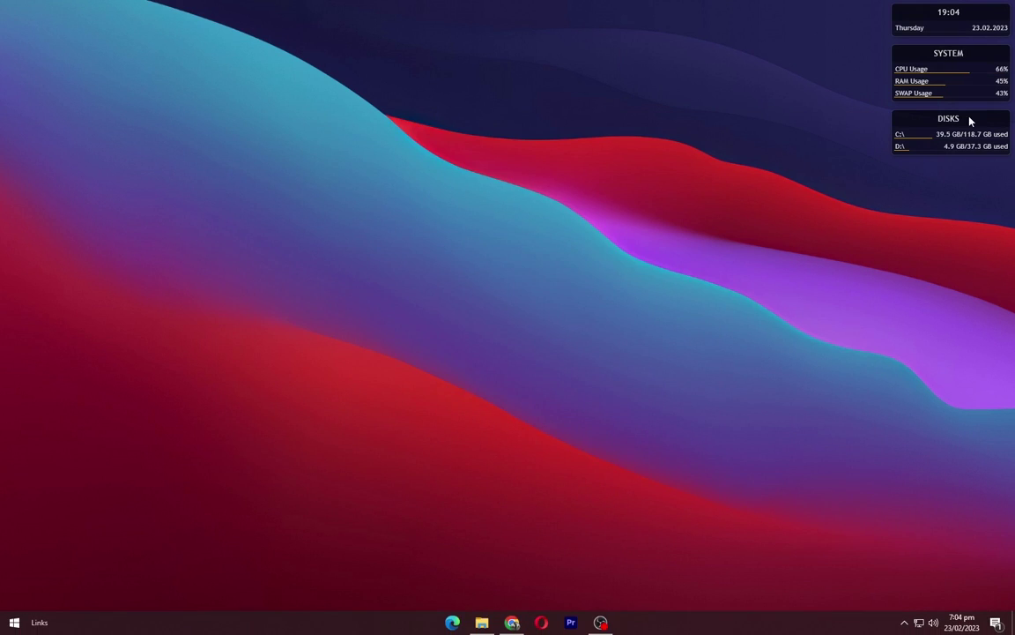
pyautogui.rightClick(969, 118)
pyautogui.click(978, 252)
pyautogui.rightClick(956, 88)
pyautogui.click(948, 162)
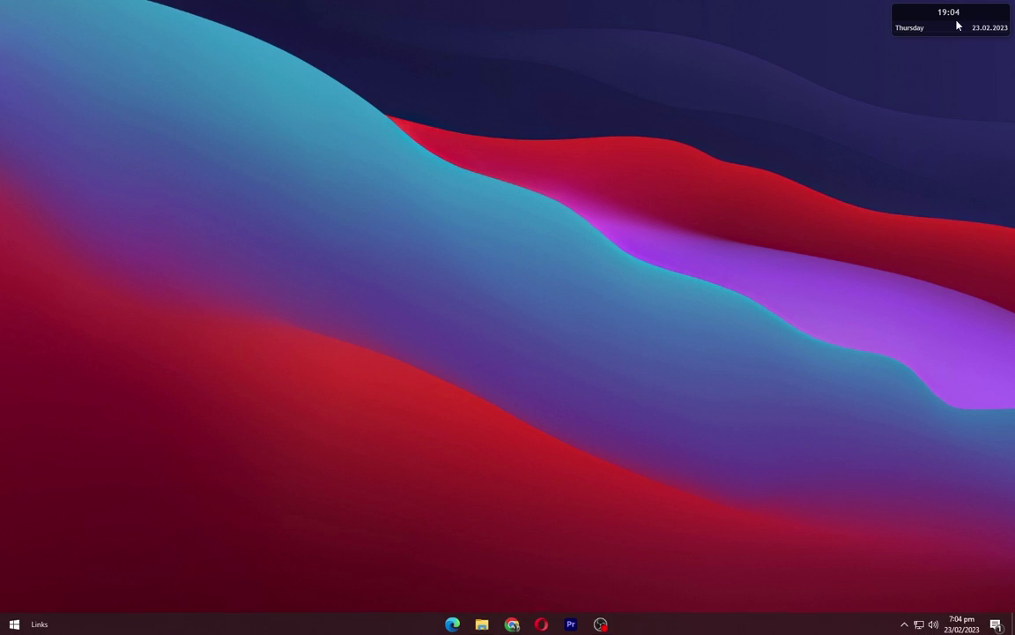
pyautogui.rightClick(956, 23)
pyautogui.click(963, 158)
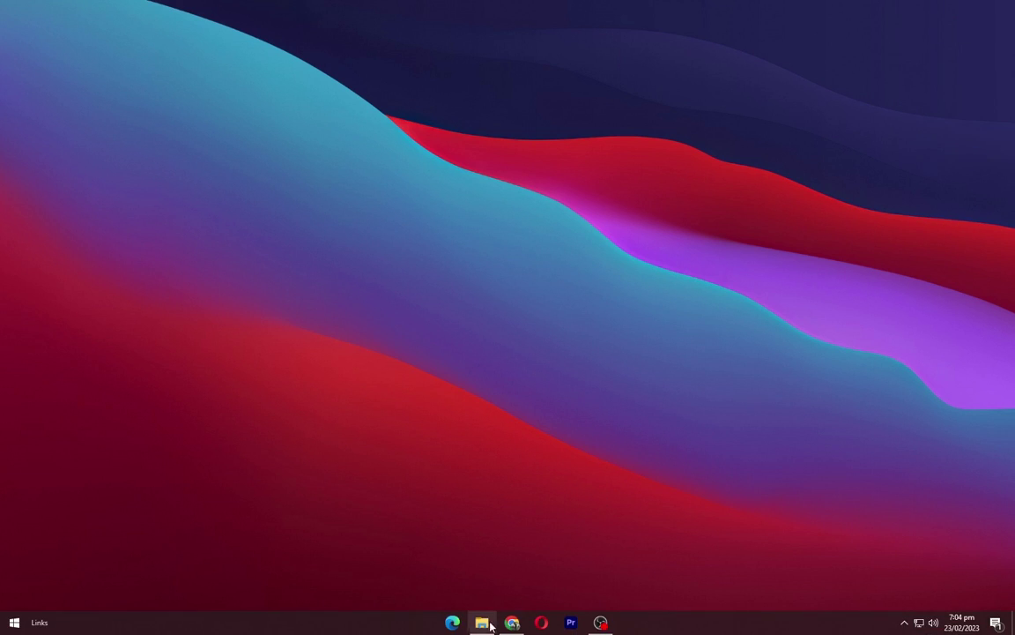
# Step: Reopen the Downloads folder and extract the Omnimo10 archive into its own Omnimo10 folder
pyautogui.click(487, 624)
pyautogui.click(332, 227)
pyautogui.rightClick(329, 227)
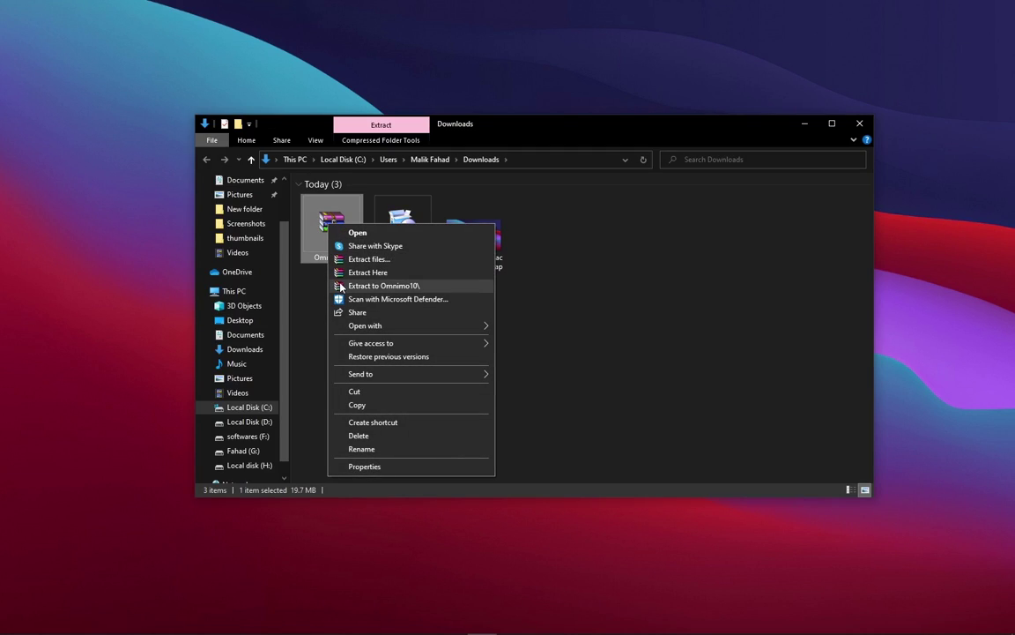
pyautogui.click(379, 285)
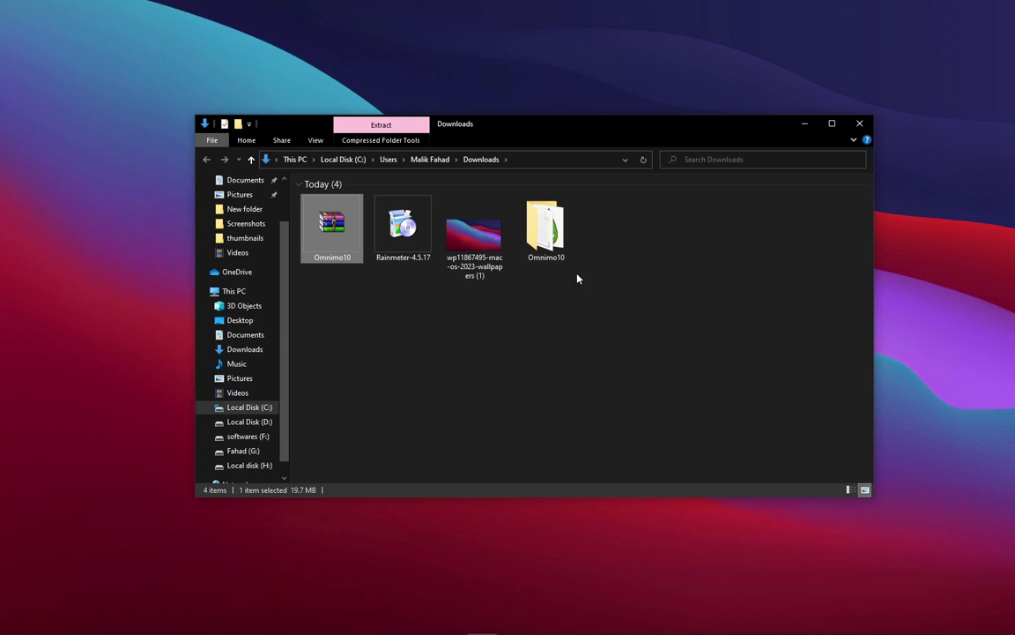
# Step: Install the Omnimo.rmskin package from the extracted Omnimo10 folder
pyautogui.doubleClick(546, 228)
pyautogui.rightClick(347, 238)
pyautogui.click(363, 257)
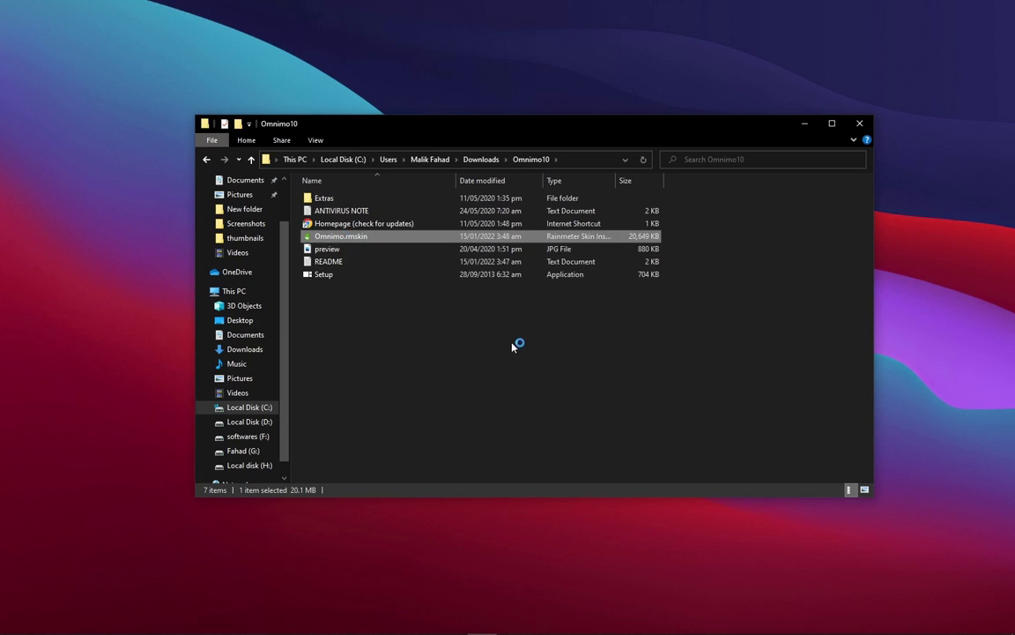
pyautogui.click(550, 436)
# Step: Install the Reset DPI.rmskin package from the Extras folder with its included skins loaded
pyautogui.doubleClick(344, 198)
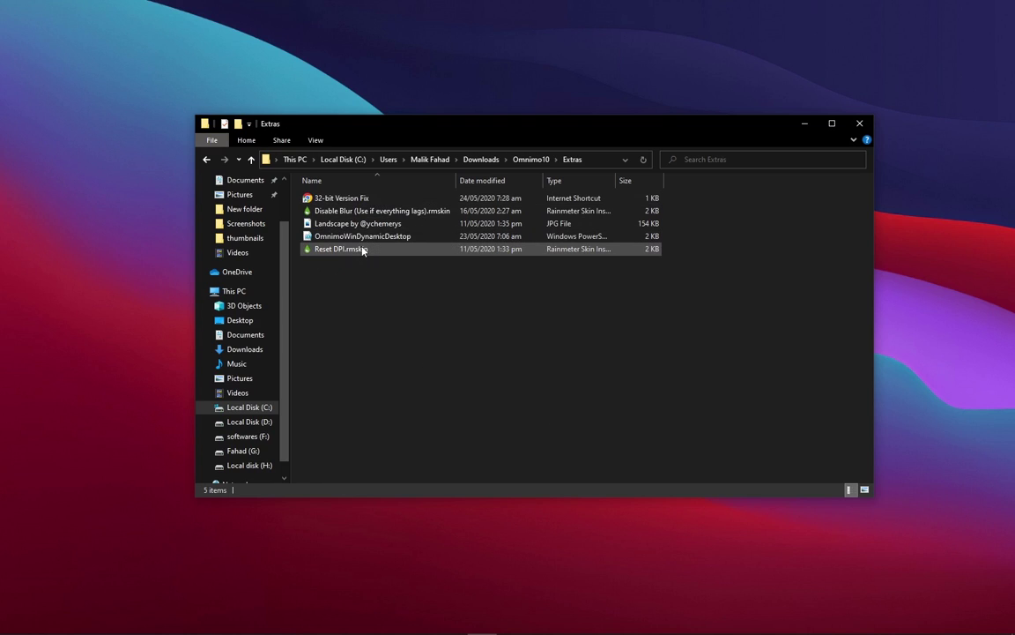
pyautogui.doubleClick(362, 250)
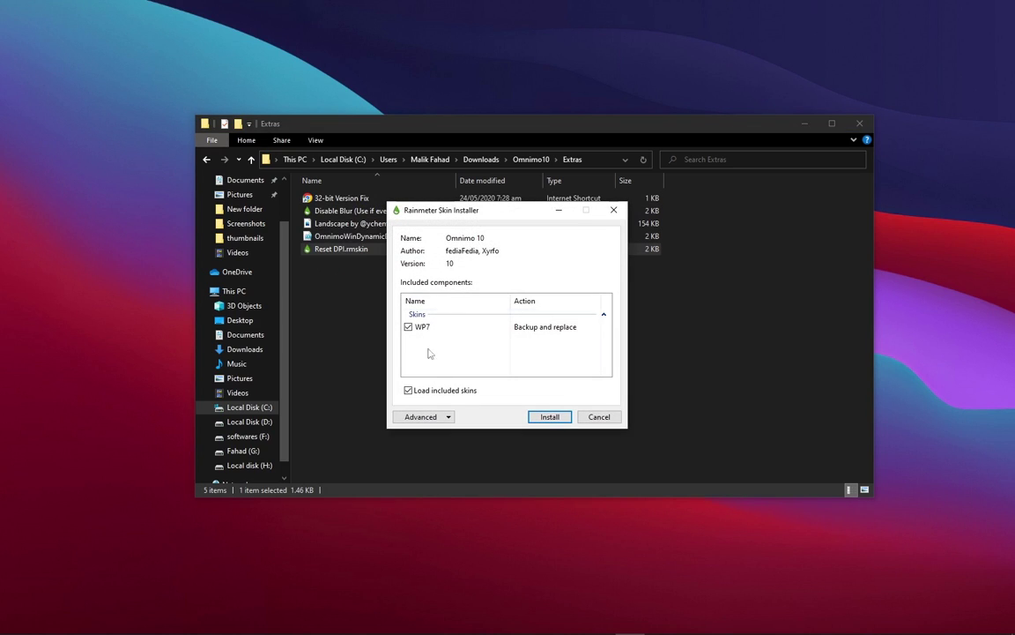
pyautogui.click(549, 417)
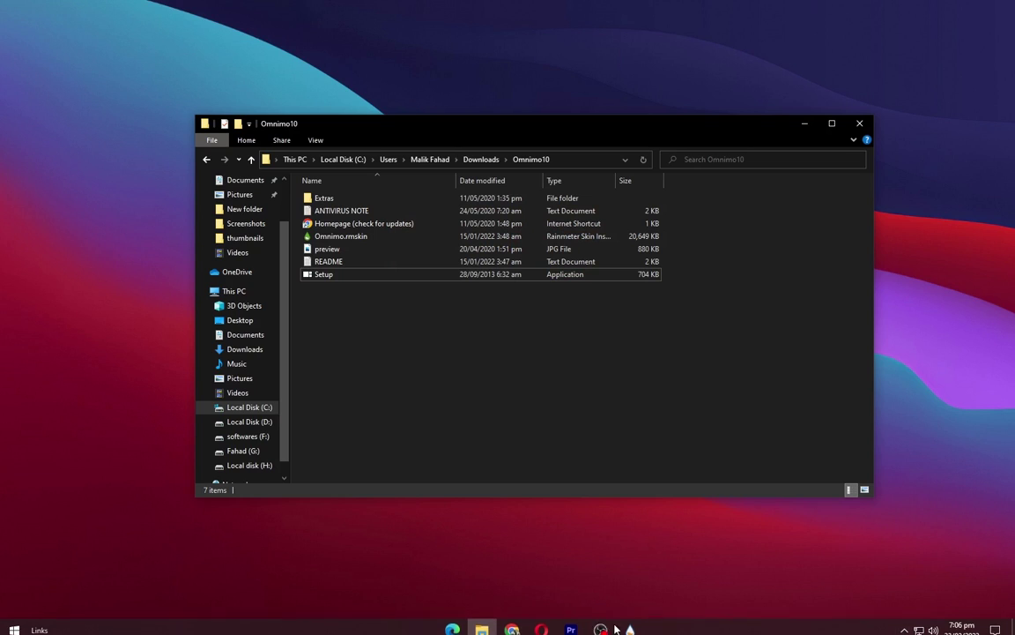
# Step: Load the saved OmnimoX2win10 layout in the Rainmeter manager
pyautogui.click(628, 629)
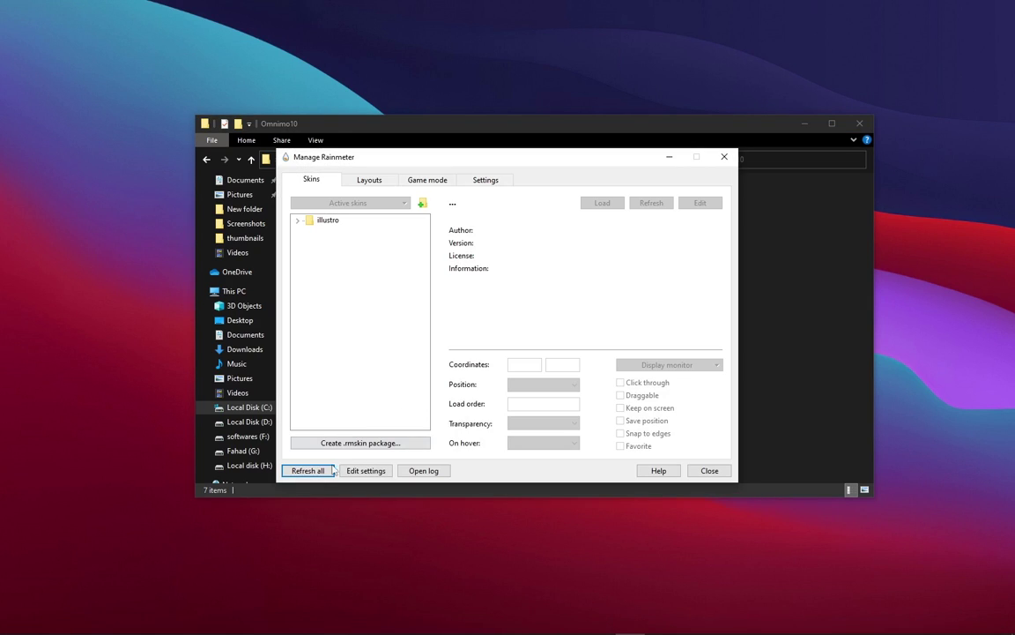
pyautogui.click(370, 179)
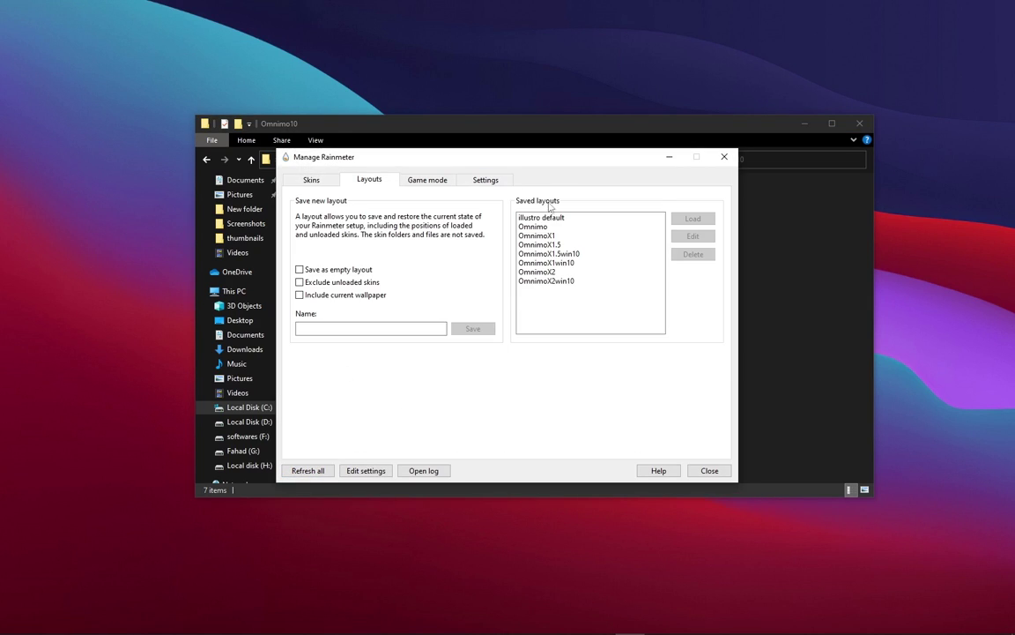
pyautogui.click(554, 290)
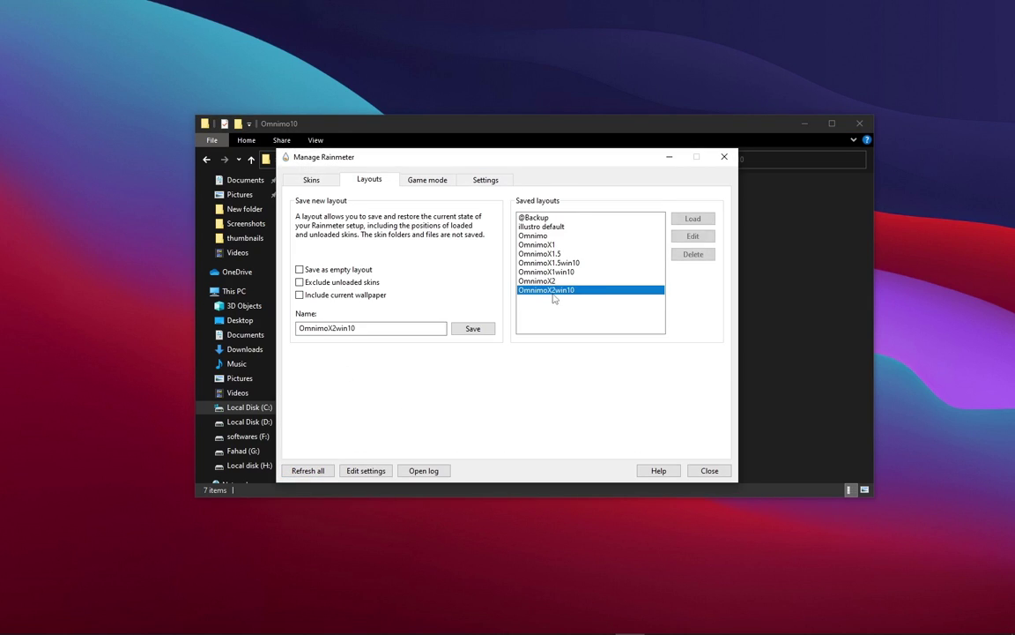
pyautogui.click(693, 220)
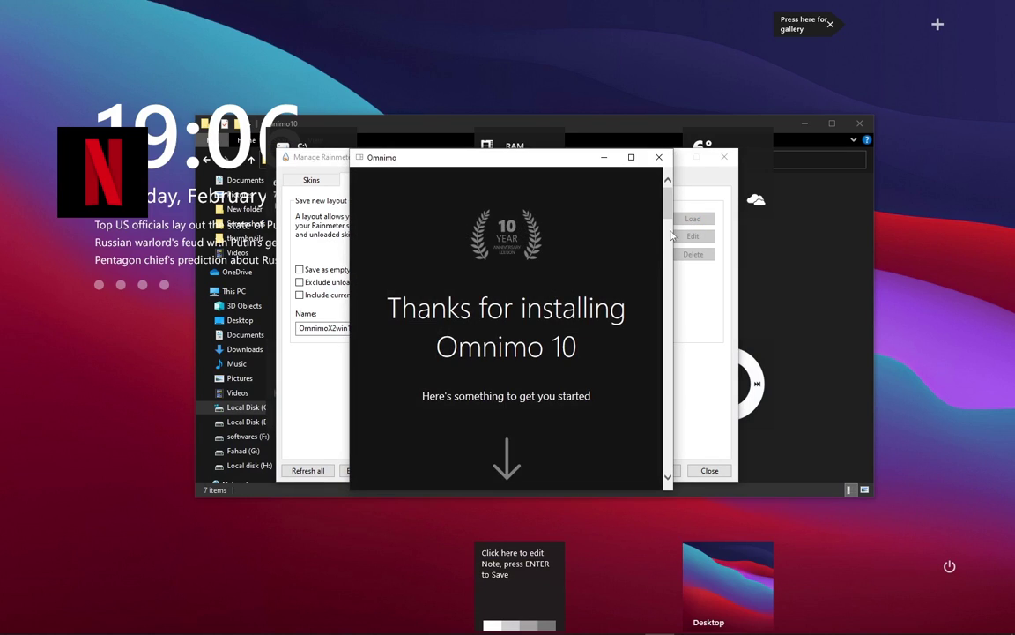
# Step: Close the Omnimo welcome window and the Rainmeter manager, and minimise the Omnimo10 folder window
pyautogui.click(659, 156)
pyautogui.click(569, 290)
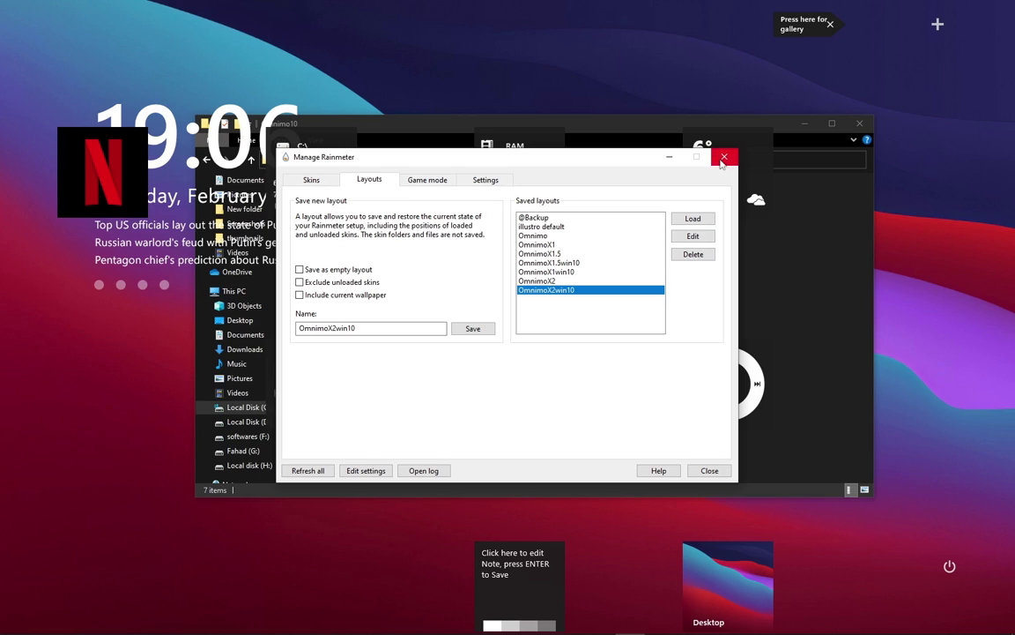
pyautogui.click(648, 144)
pyautogui.click(802, 129)
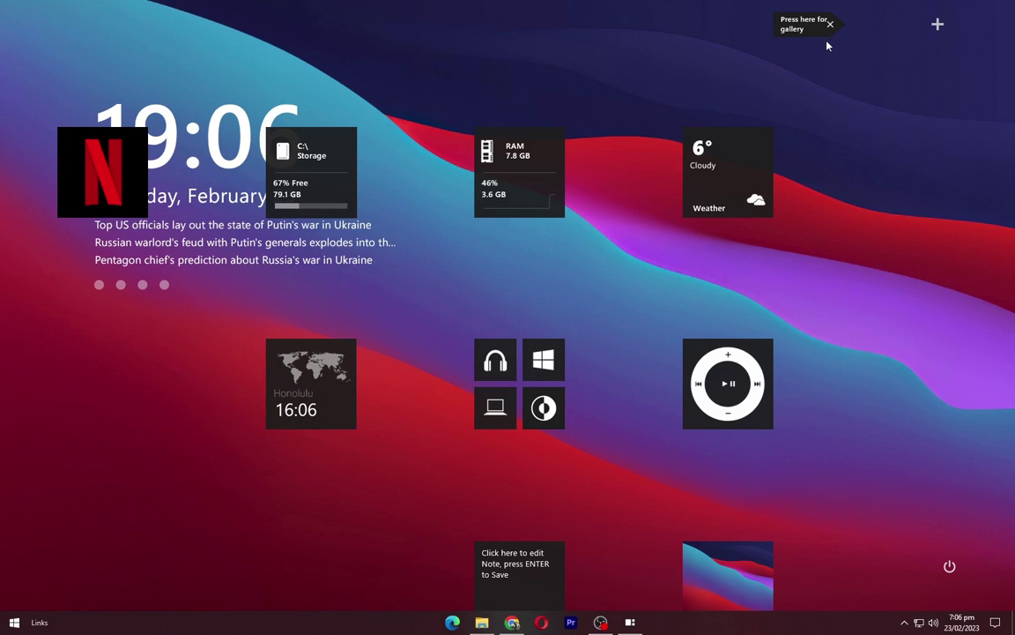
# Step: Dismiss the gallery hint and remove the weather, RAM, C: storage and world clock tiles from the desktop
pyautogui.rightClick(720, 169)
pyautogui.click(584, 218)
pyautogui.rightClick(516, 199)
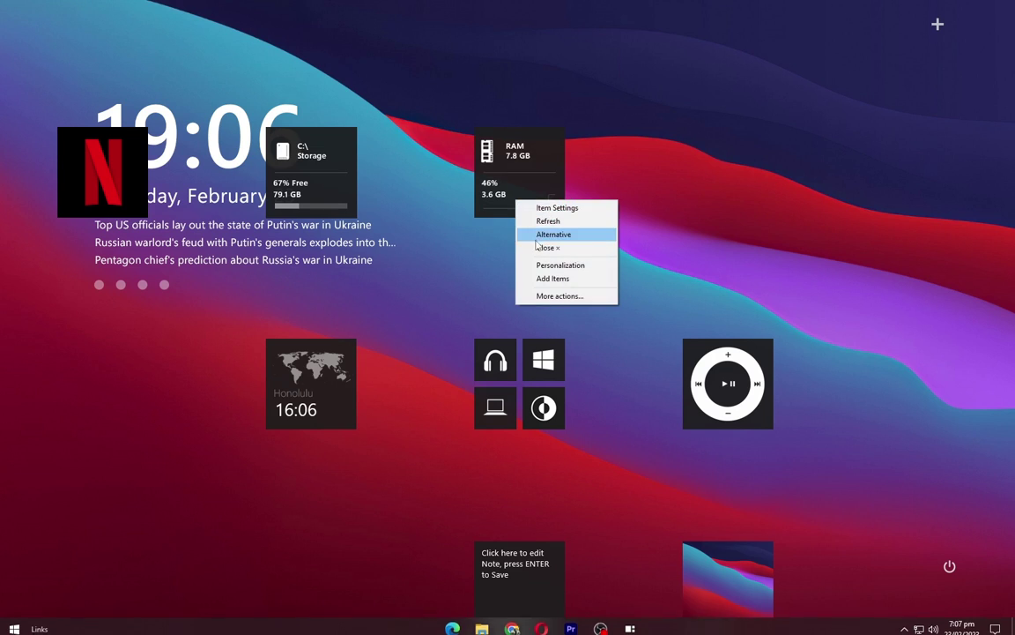
pyautogui.click(539, 248)
pyautogui.rightClick(291, 168)
pyautogui.click(309, 222)
pyautogui.rightClick(326, 361)
pyautogui.click(360, 430)
# Step: Remove the headphones, contrast, media player, note and Desktop tiles, keeping only the Windows and laptop tiles of the small group
pyautogui.rightClick(498, 368)
pyautogui.click(520, 417)
pyautogui.rightClick(539, 395)
pyautogui.click(578, 460)
pyautogui.rightClick(742, 402)
pyautogui.click(758, 448)
pyautogui.rightClick(541, 427)
pyautogui.click(569, 492)
pyautogui.rightClick(727, 569)
pyautogui.click(767, 501)
pyautogui.rightClick(733, 569)
pyautogui.click(764, 516)
# Step: Move the power icon into the lower corner, the clock to the lower left of the desktop, and the Netflix, Windows and laptop tiles to the right half
pyautogui.moveTo(948, 565); pyautogui.dragTo(998, 600)
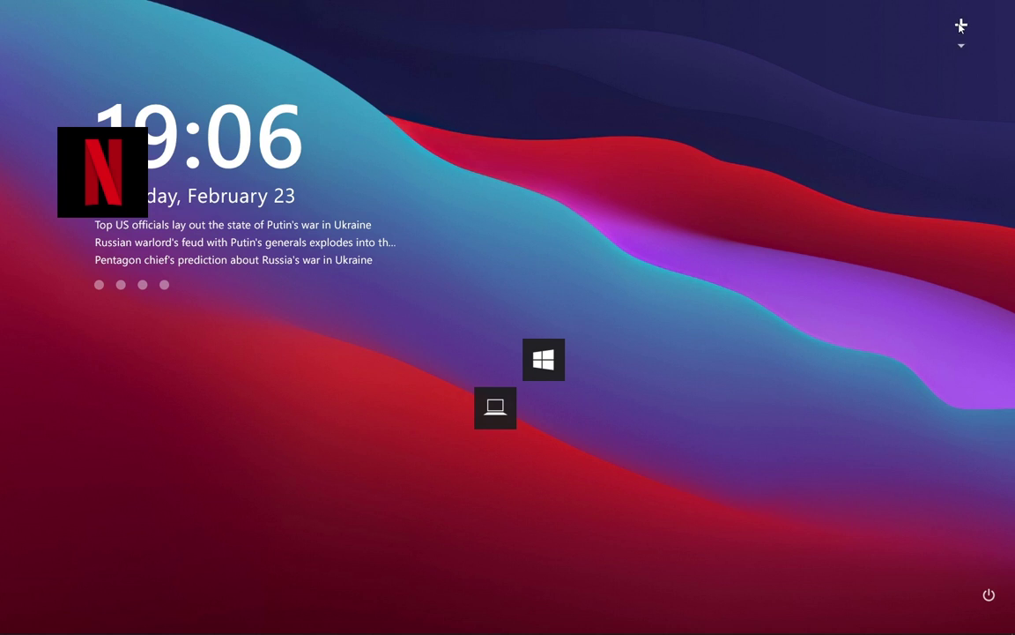
pyautogui.moveTo(326, 150); pyautogui.dragTo(203, 421)
pyautogui.moveTo(109, 166); pyautogui.dragTo(820, 231)
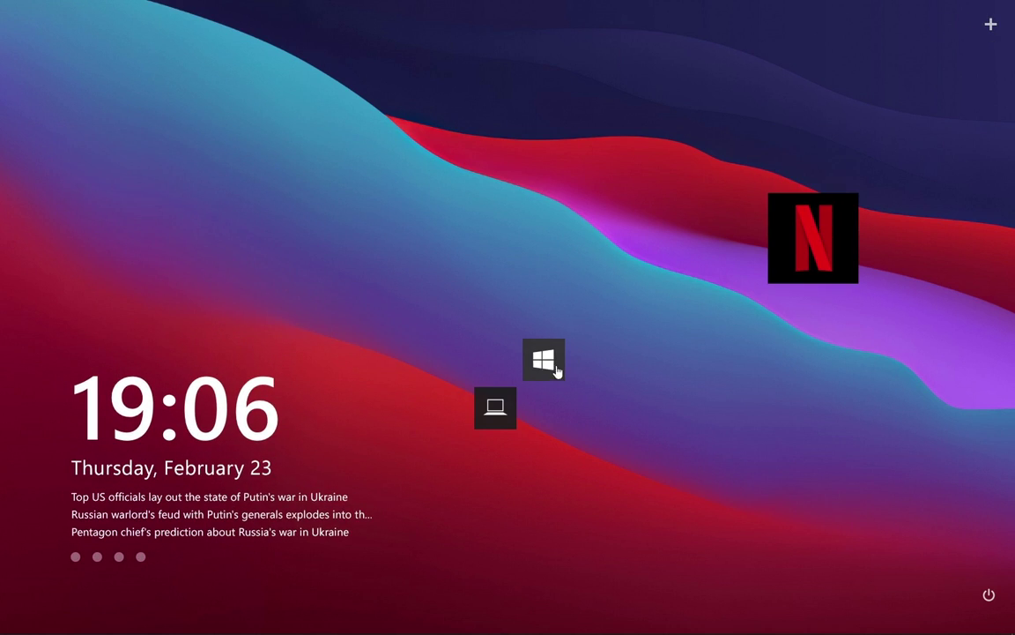
pyautogui.moveTo(558, 374); pyautogui.dragTo(826, 409)
pyautogui.moveTo(483, 421); pyautogui.dragTo(635, 421)
# Step: Disable the news feed in the clock item's settings
pyautogui.rightClick(168, 434)
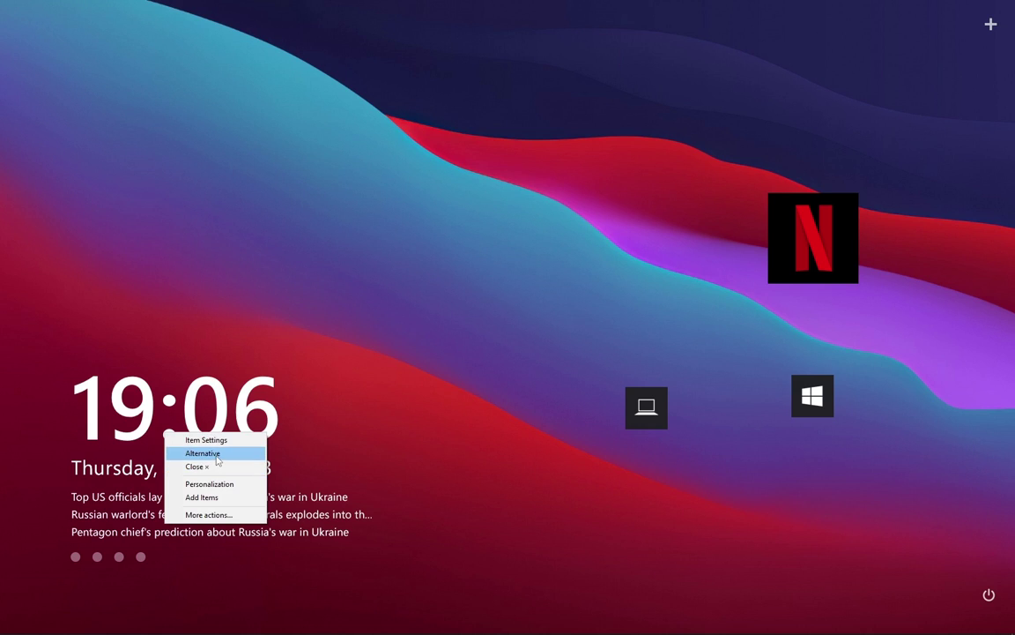
pyautogui.click(205, 439)
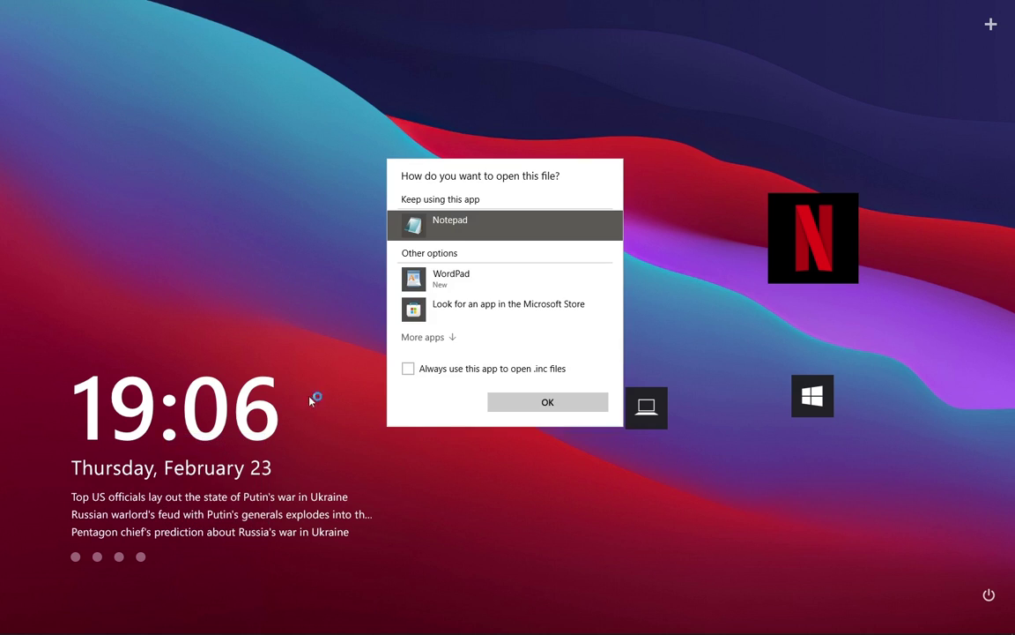
pyautogui.click(421, 438)
pyautogui.click(75, 388)
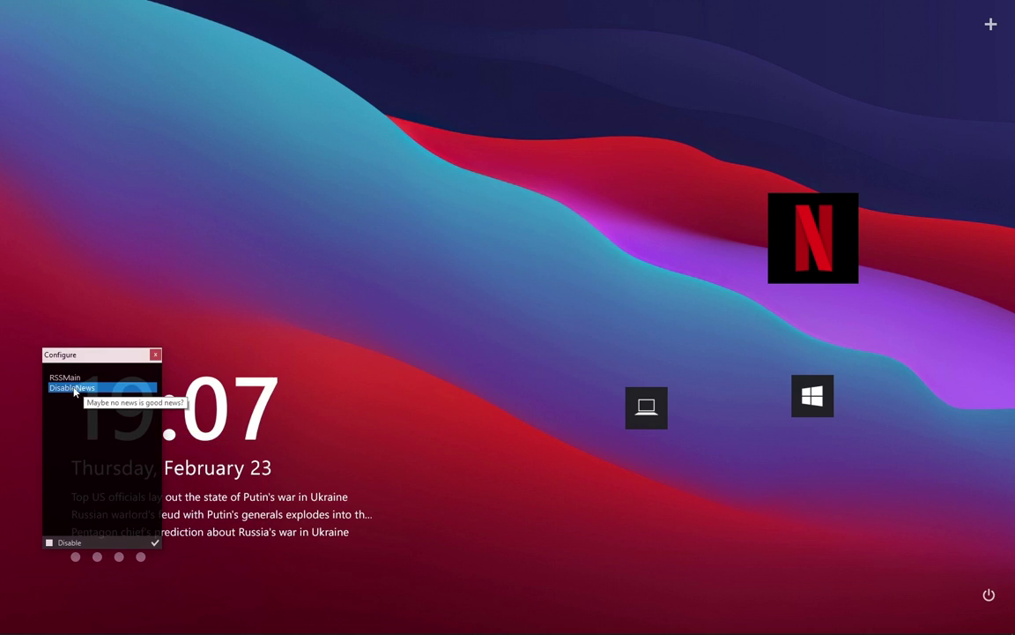
pyautogui.click(155, 544)
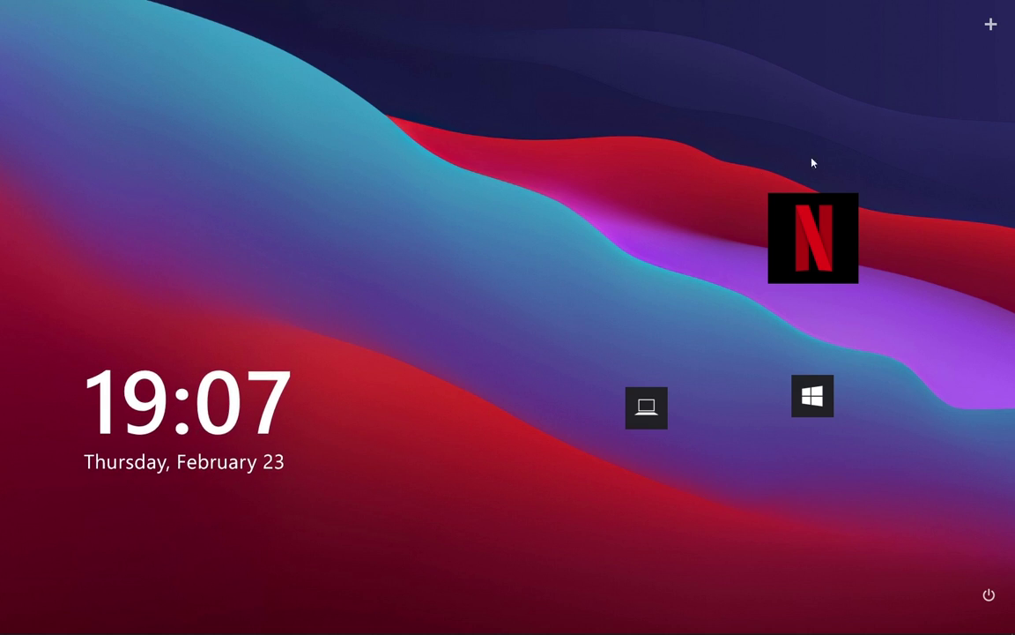
# Step: Add shortcut tiles from the Omnimo gallery's Shortcut Panels, including Photoshop, YouTube, Chrome, Word, Edge, Calendar, Notepad and Calculator, and close the gallery
pyautogui.click(989, 36)
pyautogui.click(107, 102)
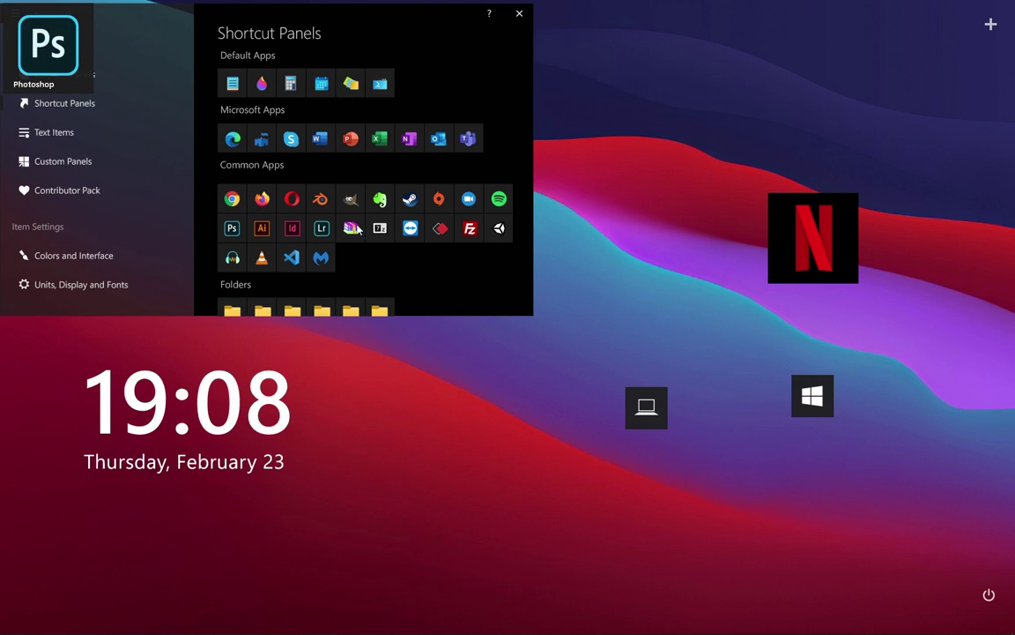
pyautogui.scroll(-3, 394, 163)
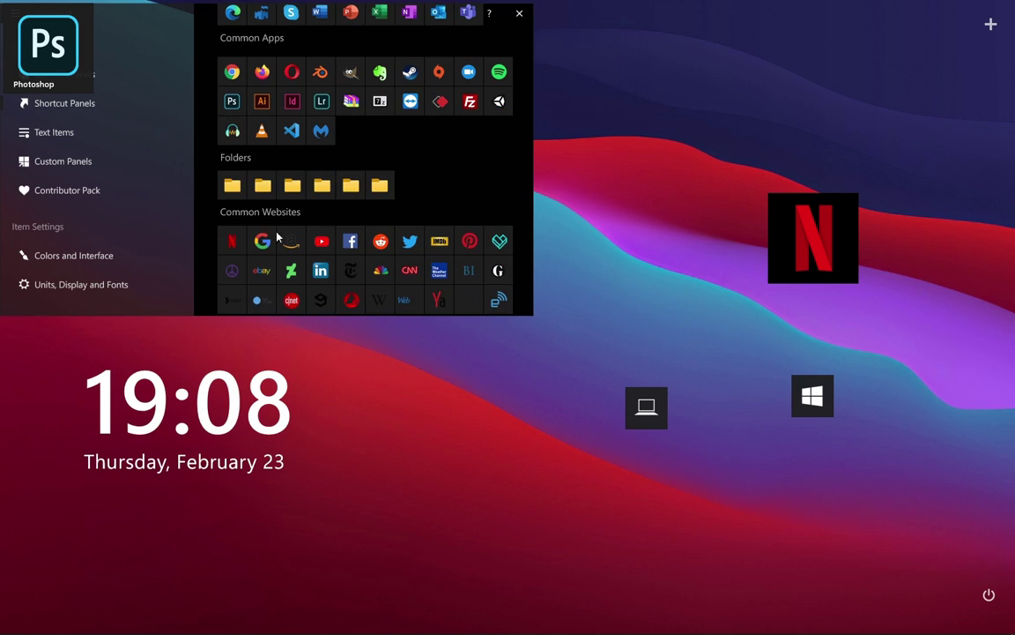
pyautogui.scroll(-5, 378, 220)
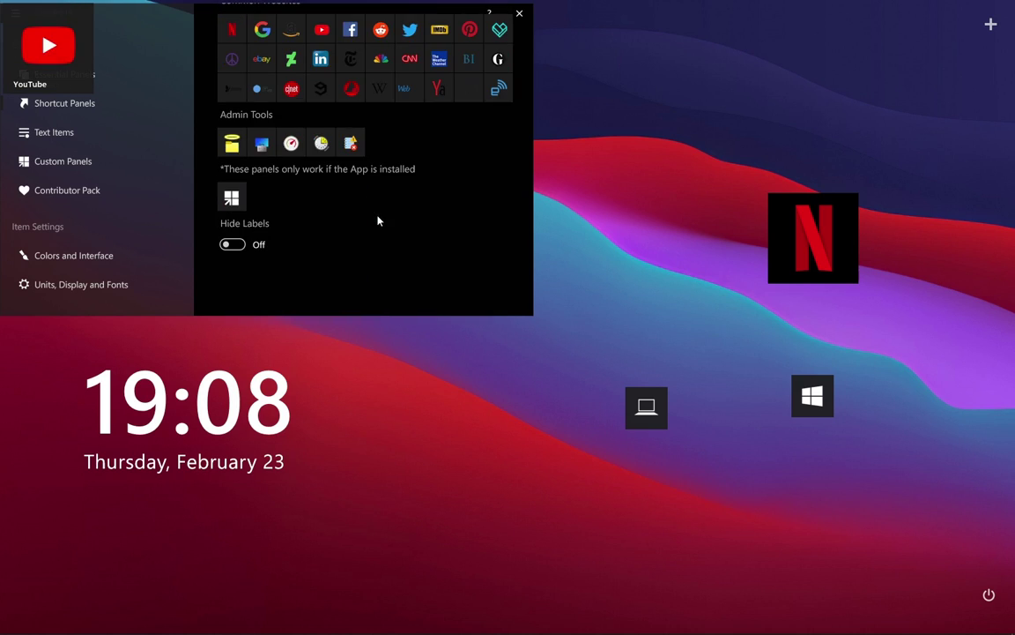
pyautogui.click(519, 13)
# Step: Spread the newly added YouTube, Photoshop, Chrome and Notepad tiles from the stack in the desktop's corner across free space
pyautogui.moveTo(48, 49); pyautogui.dragTo(696, 103)
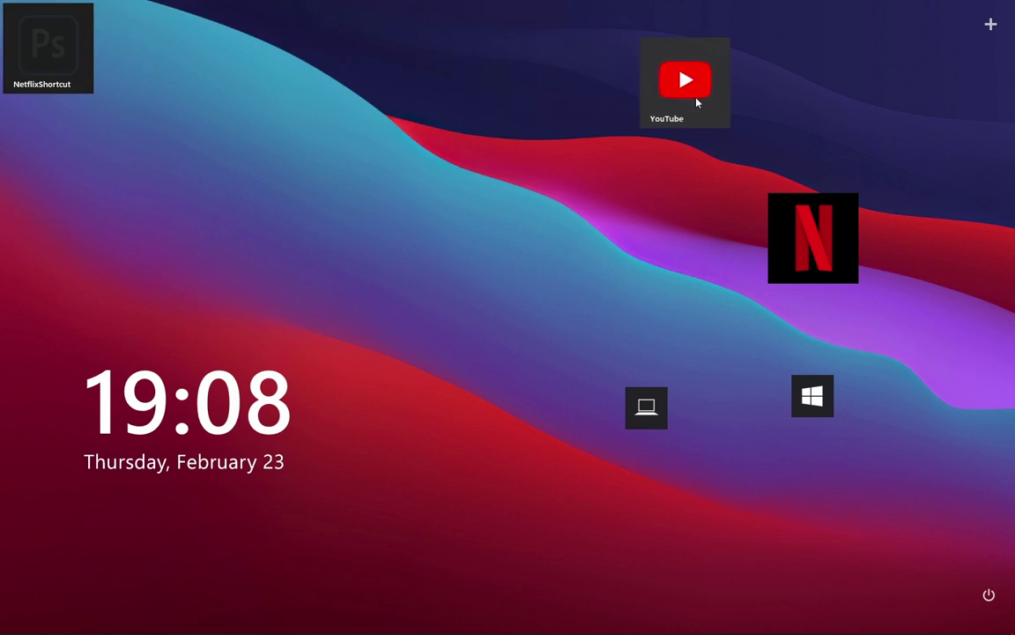
pyautogui.moveTo(40, 63); pyautogui.dragTo(505, 81)
pyautogui.rightClick(622, 203)
pyautogui.click(668, 242)
pyautogui.moveTo(69, 71); pyautogui.dragTo(591, 242)
pyautogui.moveTo(49, 48); pyautogui.dragTo(677, 289)
# Step: Switch the Calculator and Notepad tiles to their small alternative version
pyautogui.rightClick(464, 319)
pyautogui.click(495, 347)
pyautogui.rightClick(710, 310)
pyautogui.click(731, 343)
# Step: Group the small Calculator, Windows, laptop and Notepad tiles into a two-by-two block above the clock
pyautogui.moveTo(447, 280); pyautogui.dragTo(106, 294)
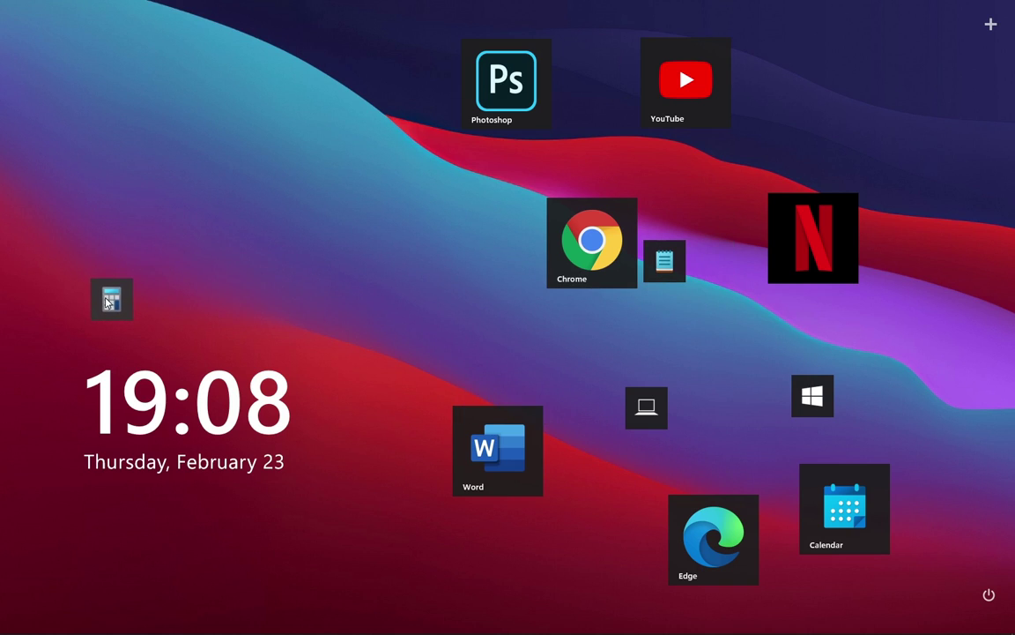
pyautogui.moveTo(820, 407); pyautogui.dragTo(147, 342)
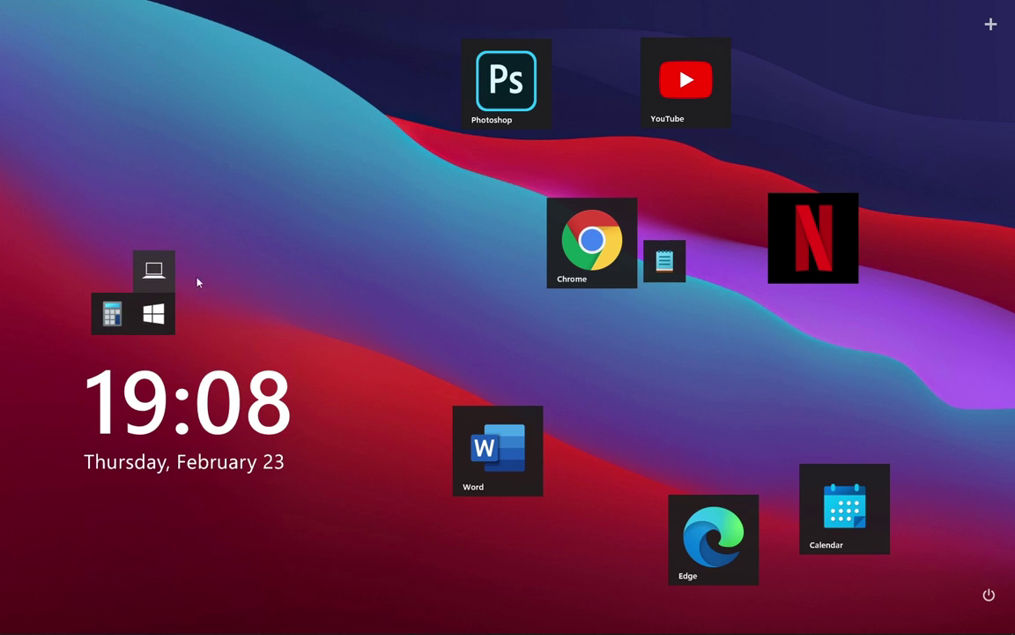
pyautogui.moveTo(673, 270); pyautogui.dragTo(109, 278)
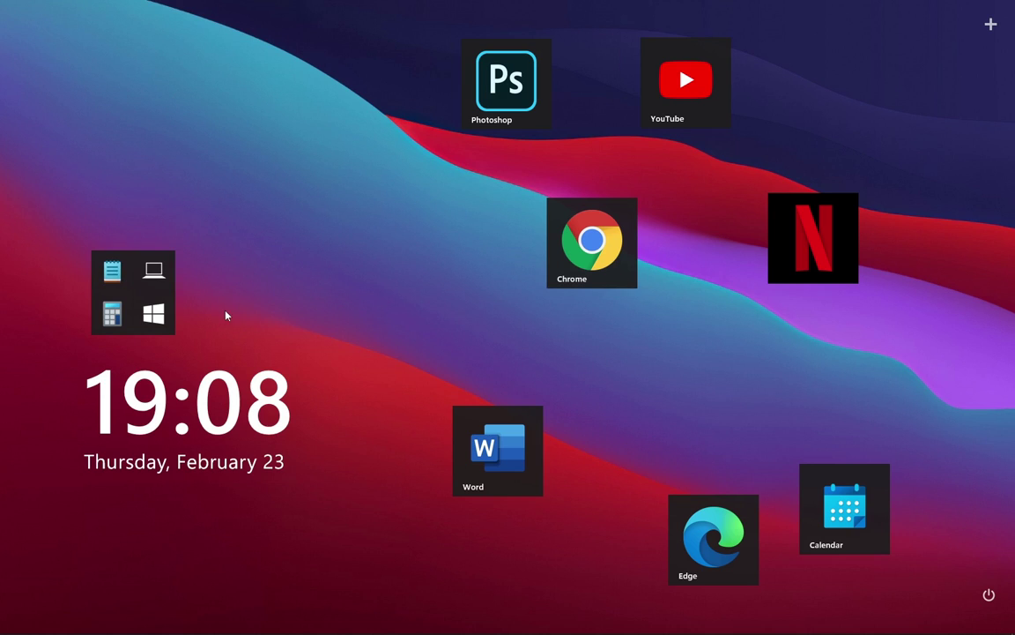
# Step: Switch the Photoshop and Word tiles to the small version and place them side by side above the two-by-two block
pyautogui.rightClick(504, 82)
pyautogui.click(508, 95)
pyautogui.moveTo(507, 95); pyautogui.dragTo(112, 218)
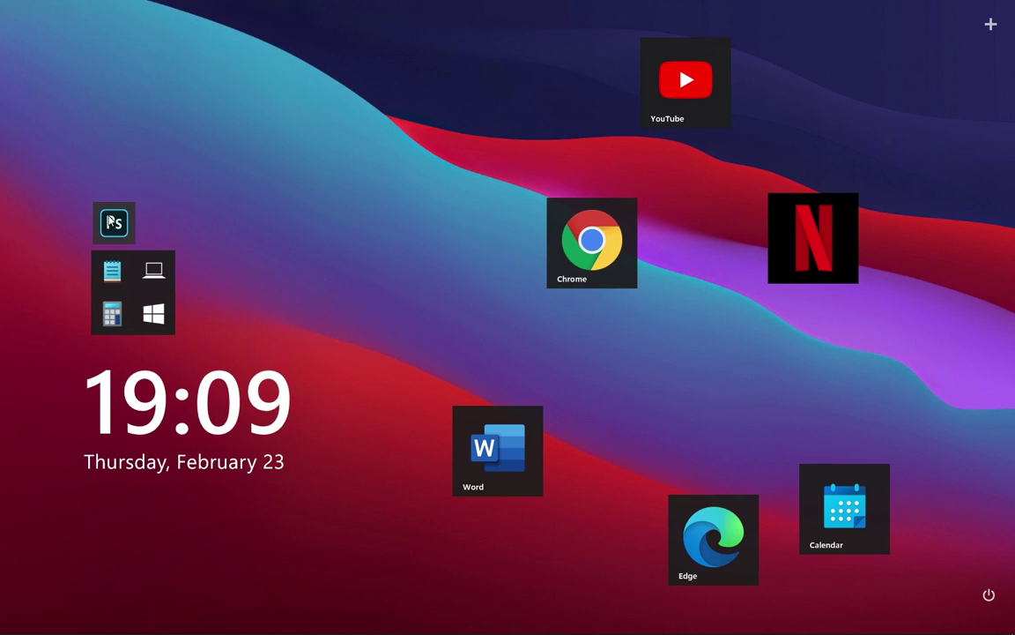
pyautogui.rightClick(502, 443)
pyautogui.click(507, 464)
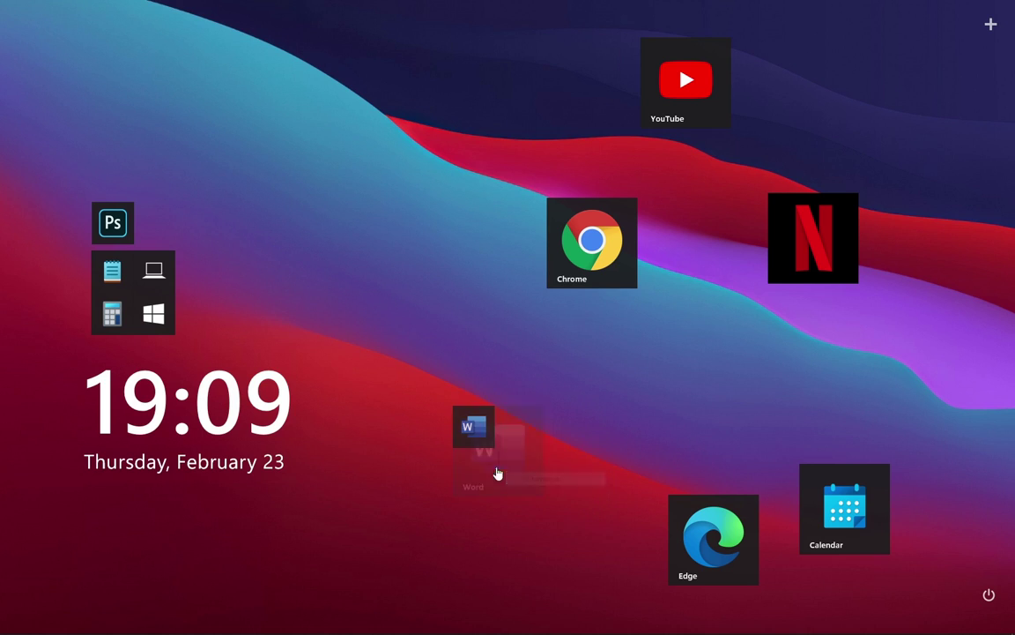
pyautogui.moveTo(480, 436); pyautogui.dragTo(169, 230)
# Step: Switch the Edge and Calendar tiles to the small version and line them up to the right of the Word tile
pyautogui.moveTo(713, 540); pyautogui.dragTo(209, 215)
pyautogui.rightClick(283, 254)
pyautogui.click(321, 313)
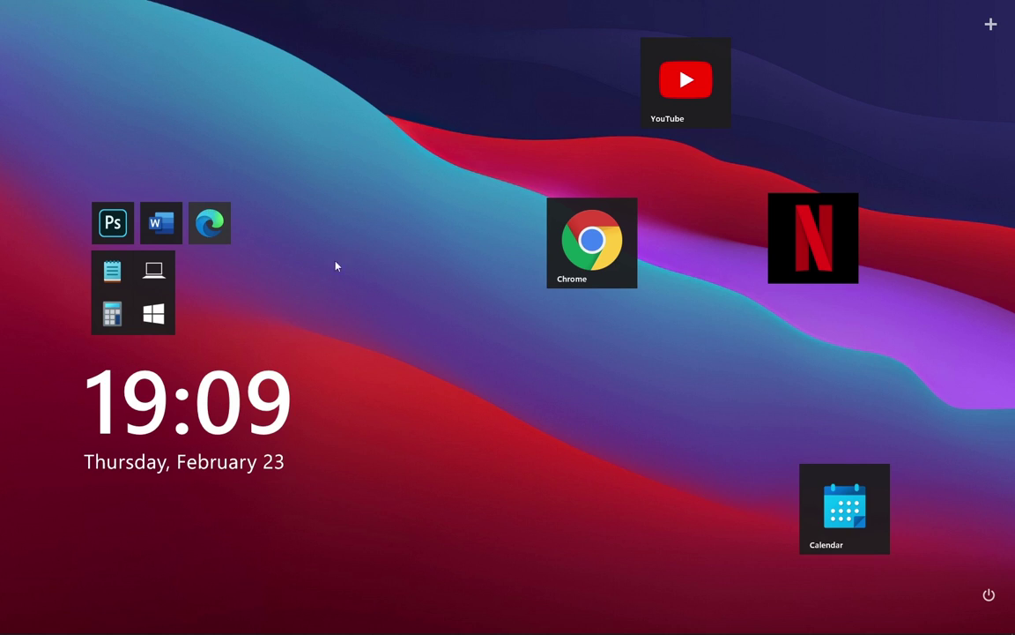
pyautogui.moveTo(870, 520); pyautogui.dragTo(363, 291)
pyautogui.rightClick(363, 291)
pyautogui.click(388, 333)
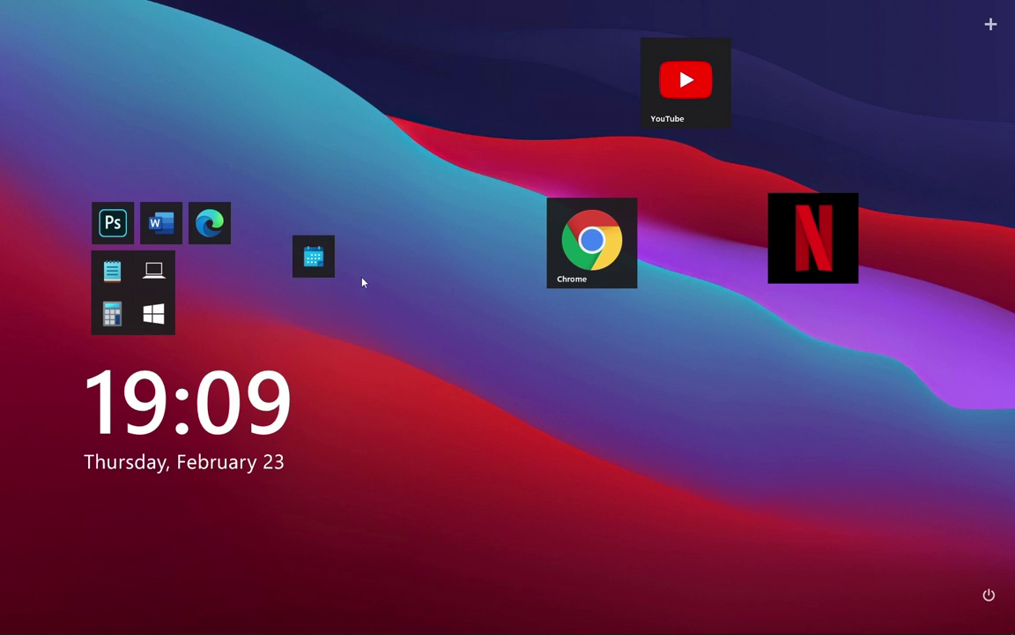
pyautogui.moveTo(319, 264); pyautogui.dragTo(272, 234)
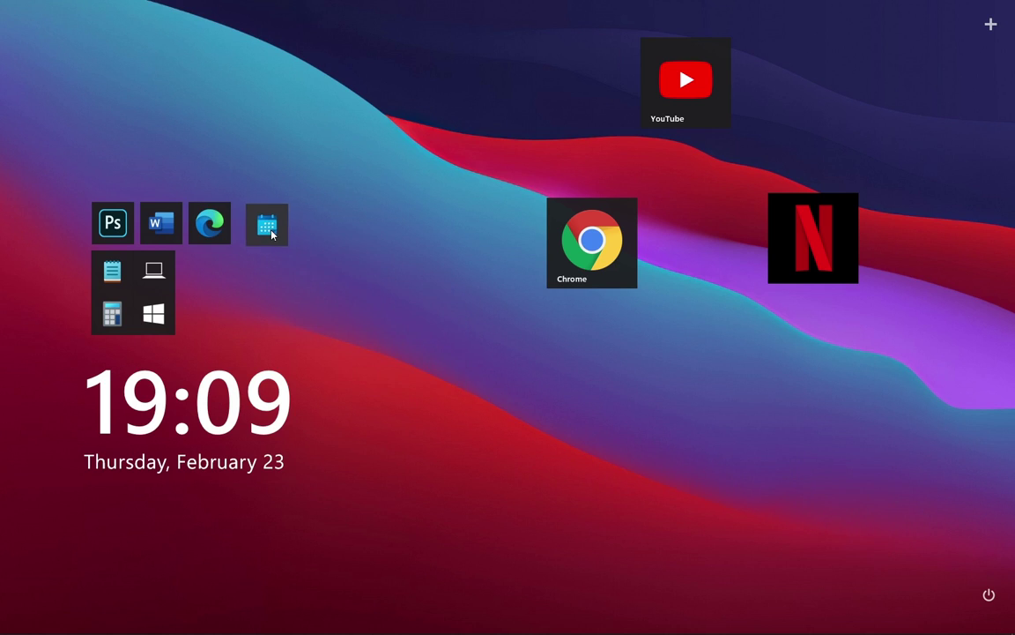
# Step: Shrink the Chrome tile and place it after Calendar, and set the large Netflix and YouTube tiles beside the two-by-two block
pyautogui.rightClick(600, 256)
pyautogui.click(639, 304)
pyautogui.moveTo(568, 222); pyautogui.dragTo(308, 225)
pyautogui.moveTo(826, 264); pyautogui.dragTo(247, 314)
pyautogui.moveTo(682, 114); pyautogui.dragTo(334, 326)
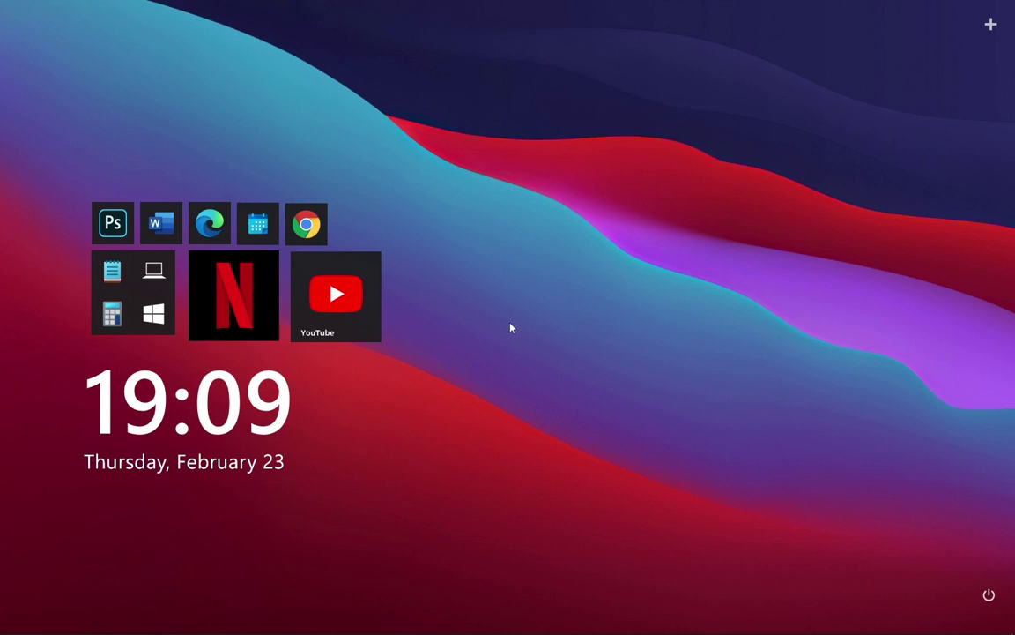